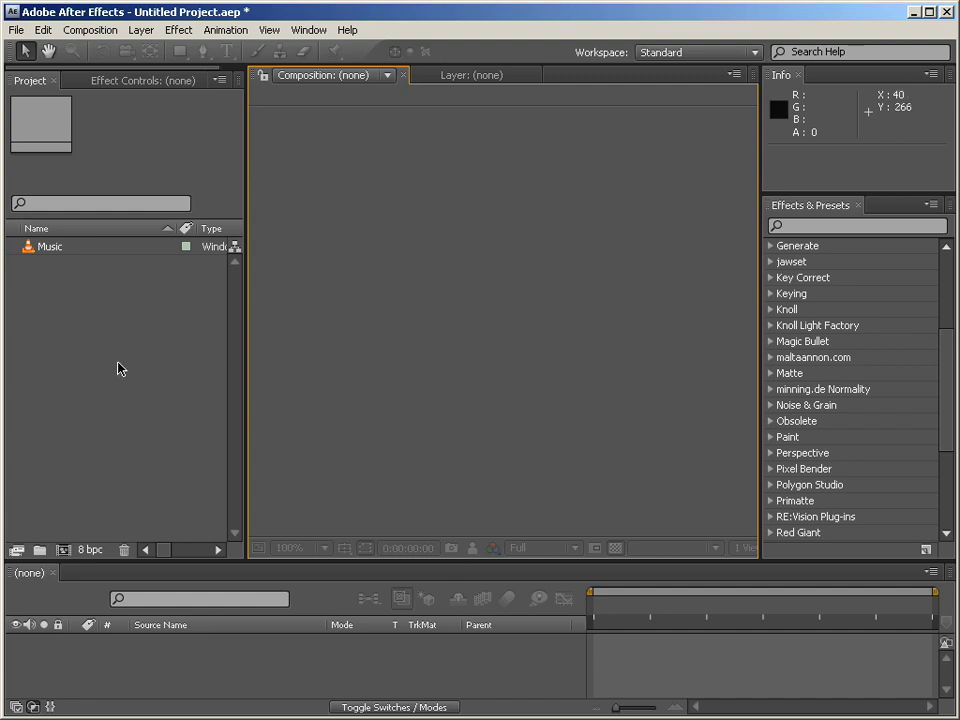
# Create a new composition from the Music audio footage
pyautogui.moveTo(45, 246); pyautogui.dragTo(63, 550)
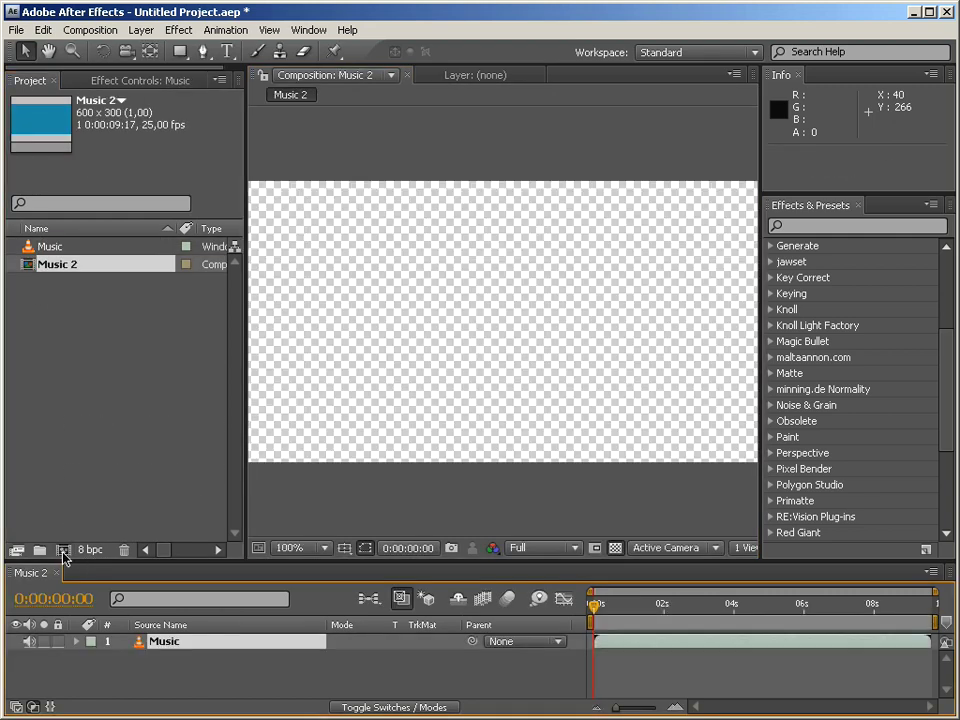
pyautogui.click(48, 245)
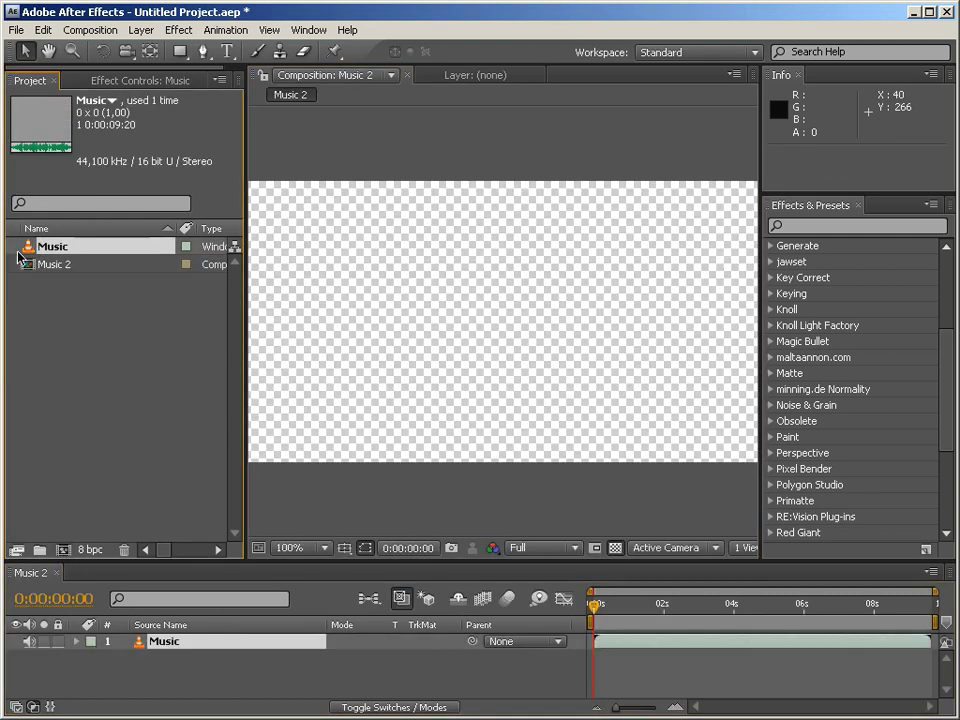
pyautogui.moveTo(594, 610); pyautogui.dragTo(558, 626)
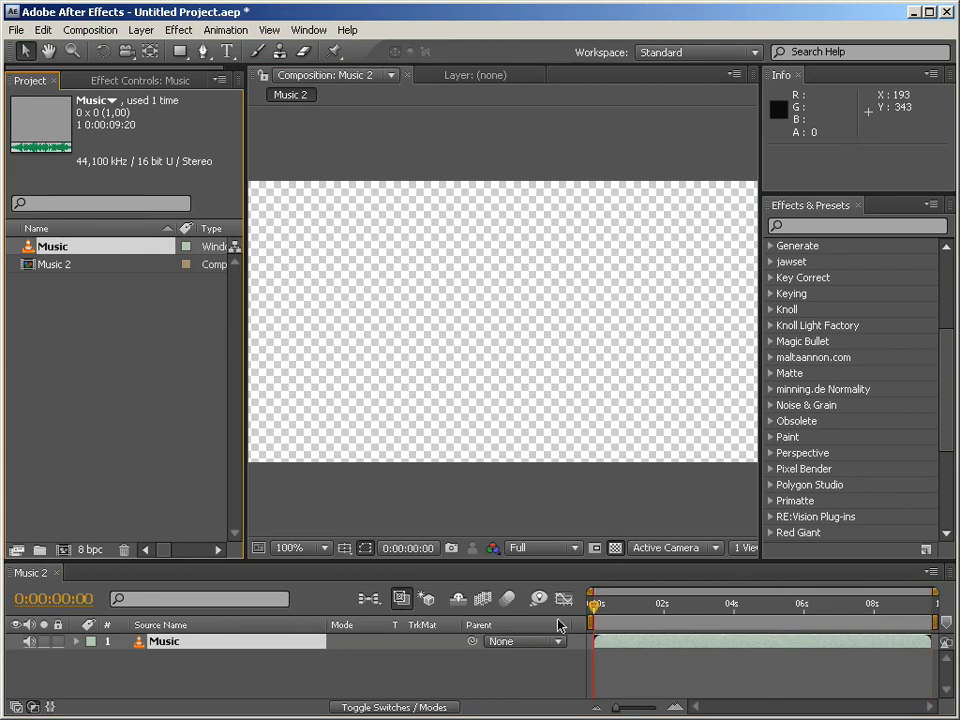
# Add a new black solid of 600 x 300 px to the composition, keeping the default solid settings
pyautogui.rightClick(78, 301)
pyautogui.rightClick(379, 307)
pyautogui.moveTo(420, 315)
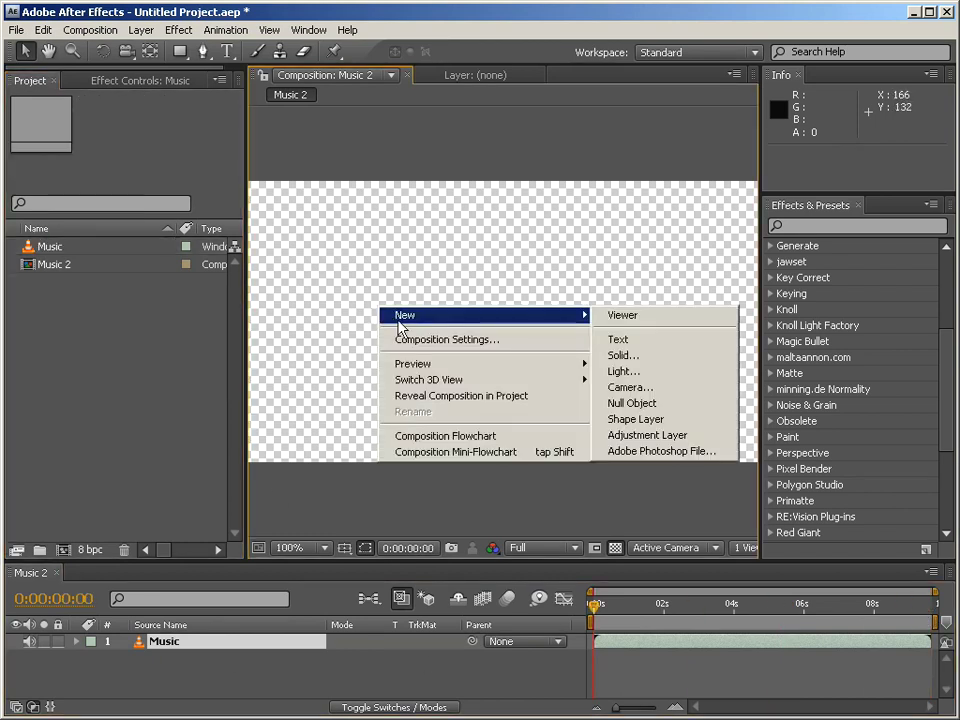
pyautogui.click(697, 356)
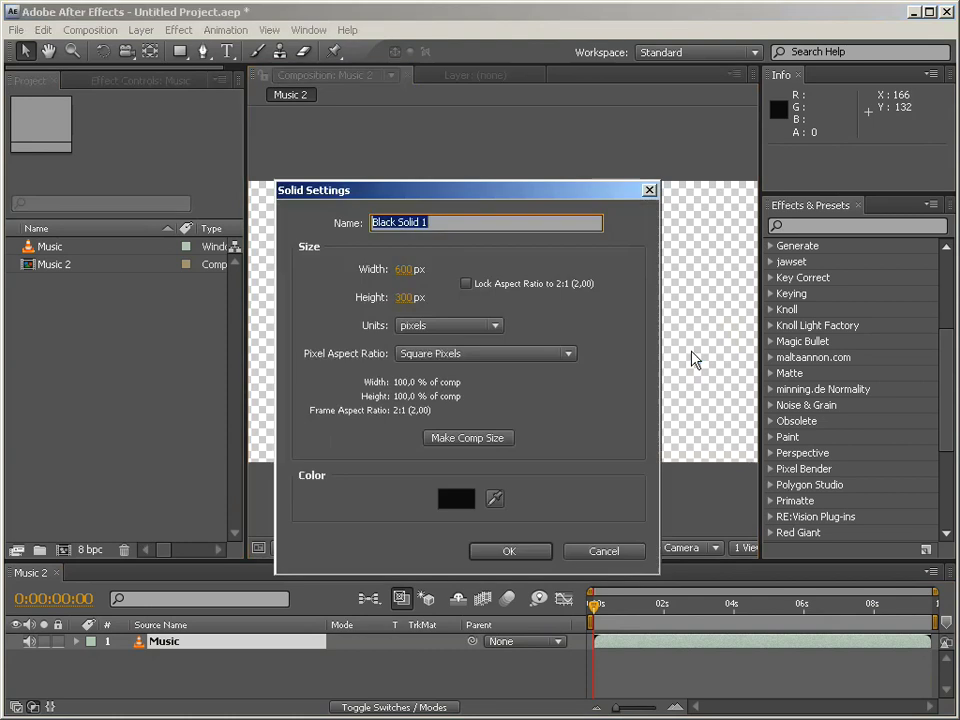
pyautogui.click(507, 552)
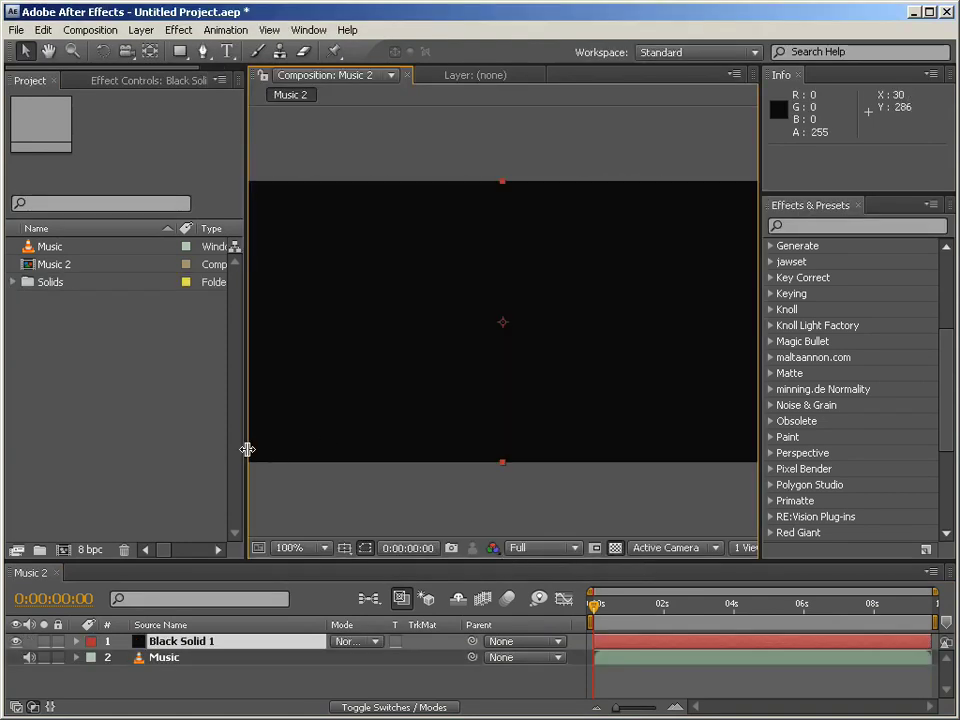
# Apply the Audio Spectrum effect from the Generate category to the black solid
pyautogui.moveTo(229, 449); pyautogui.dragTo(151, 446)
pyautogui.click(856, 226)
pyautogui.click(770, 246)
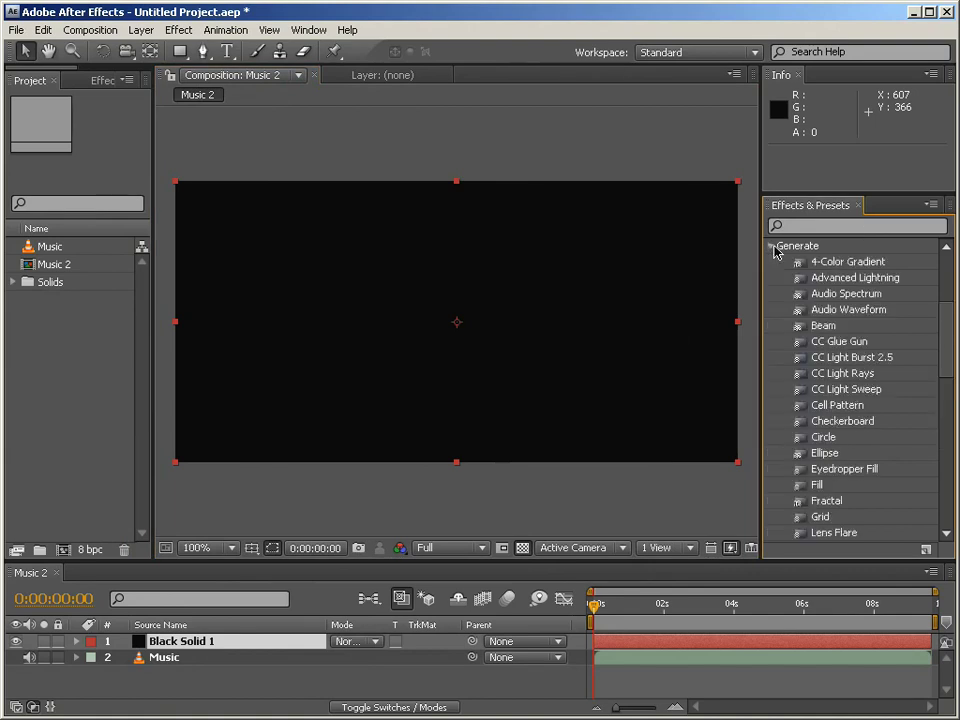
pyautogui.moveTo(846, 294); pyautogui.dragTo(494, 350)
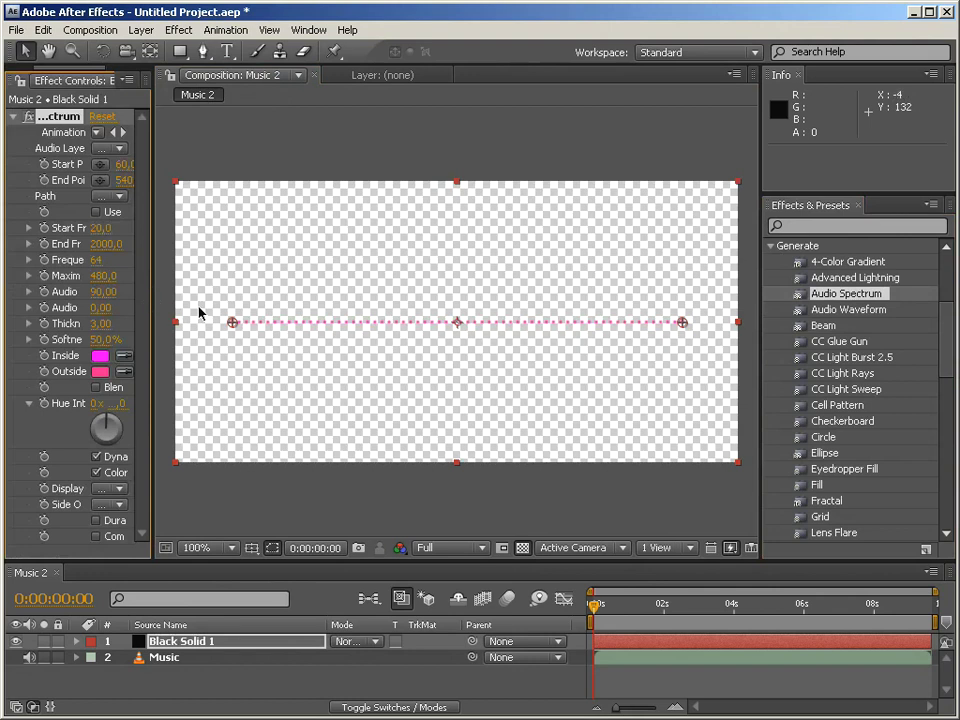
# Widen the Audio Spectrum controls until their full names are readable and set the effect's audio layer to Music
pyautogui.moveTo(763, 333); pyautogui.dragTo(900, 328)
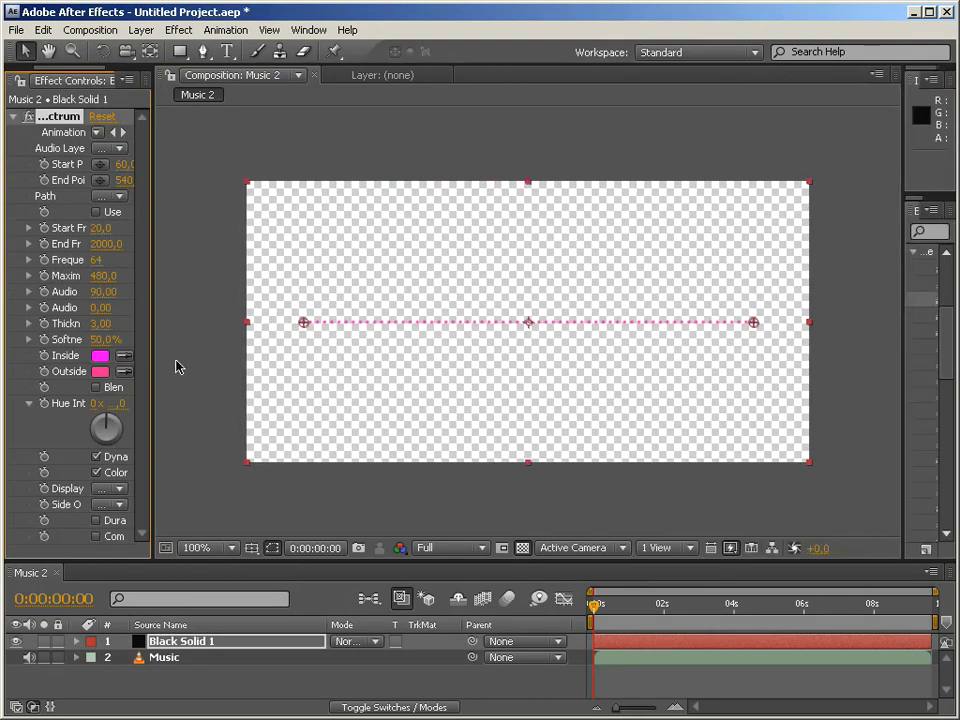
pyautogui.moveTo(153, 357); pyautogui.dragTo(310, 356)
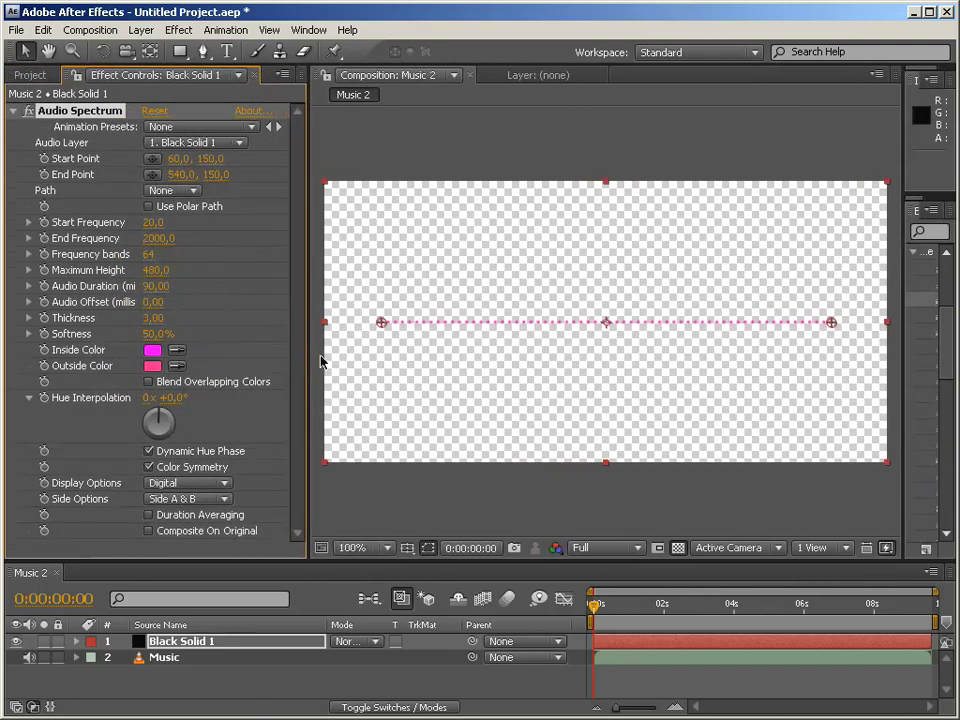
pyautogui.click(225, 142)
pyautogui.click(226, 160)
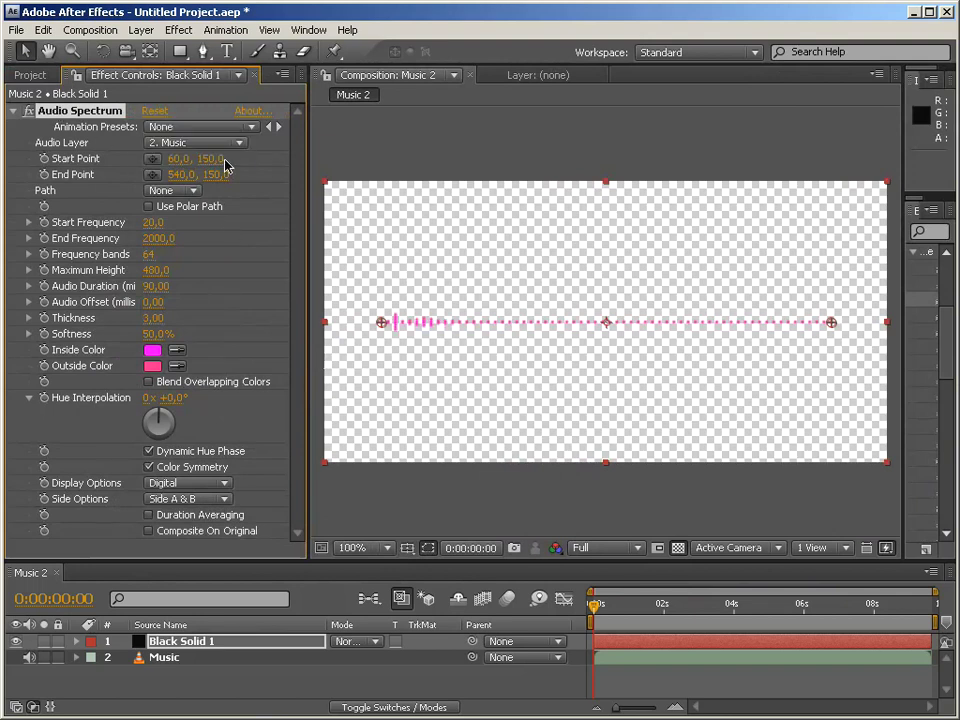
# Preview how the spectrum reacts to the music between the start of the composition and about 0:00:05:21
pyautogui.moveTo(596, 617)
pyautogui.mouseDown()
pyautogui.moveTo(885, 615)
pyautogui.moveTo(596, 612)
pyautogui.mouseUp()
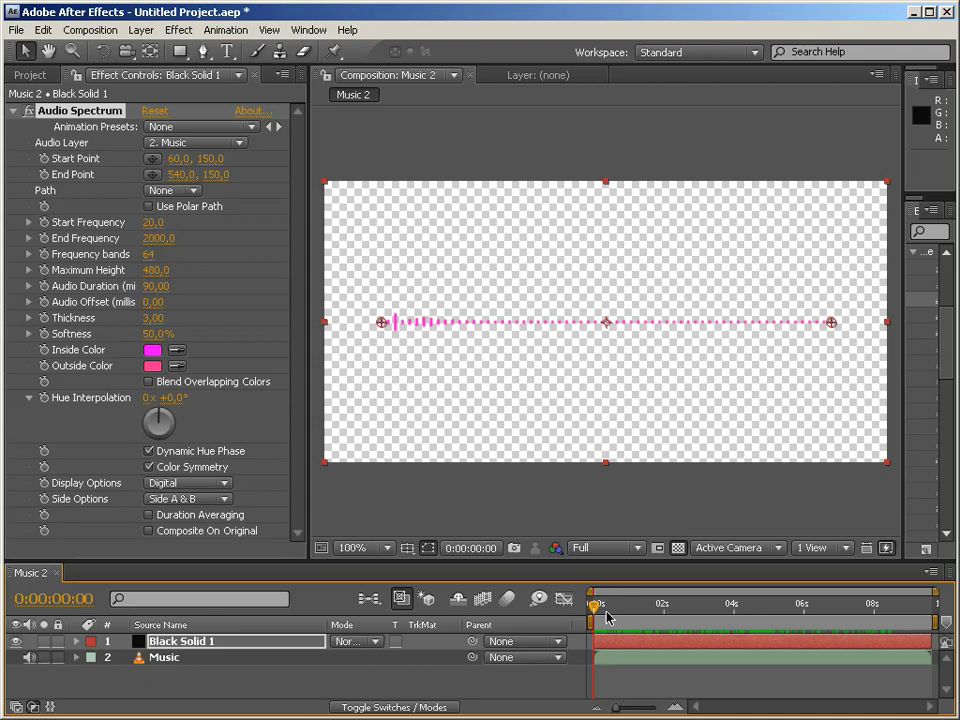
pyautogui.moveTo(607, 614); pyautogui.dragTo(713, 607)
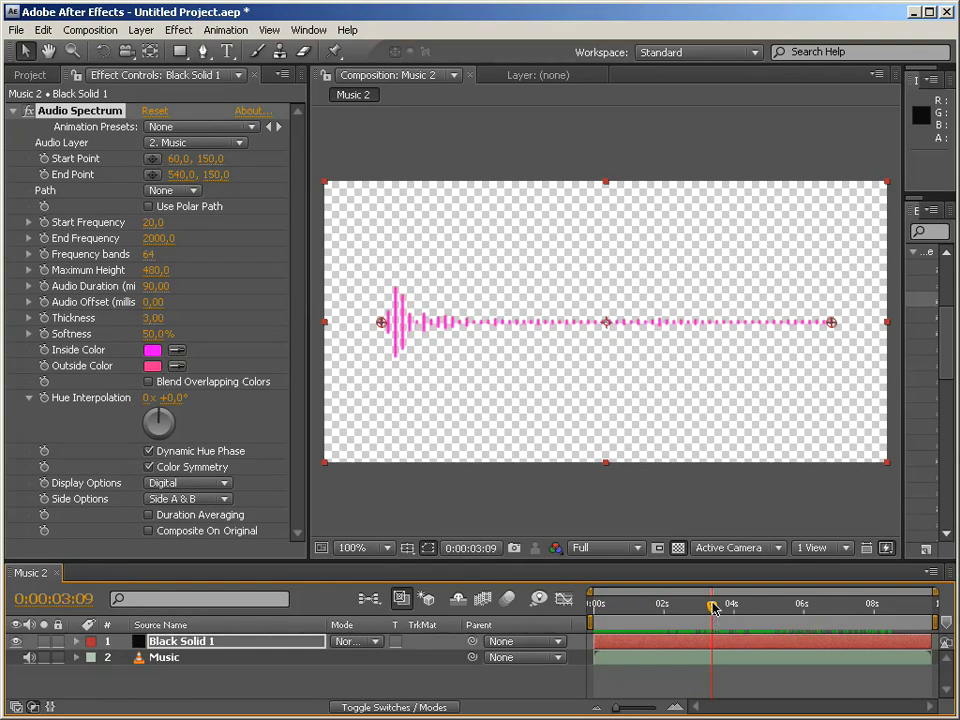
pyautogui.moveTo(713, 607); pyautogui.dragTo(667, 607)
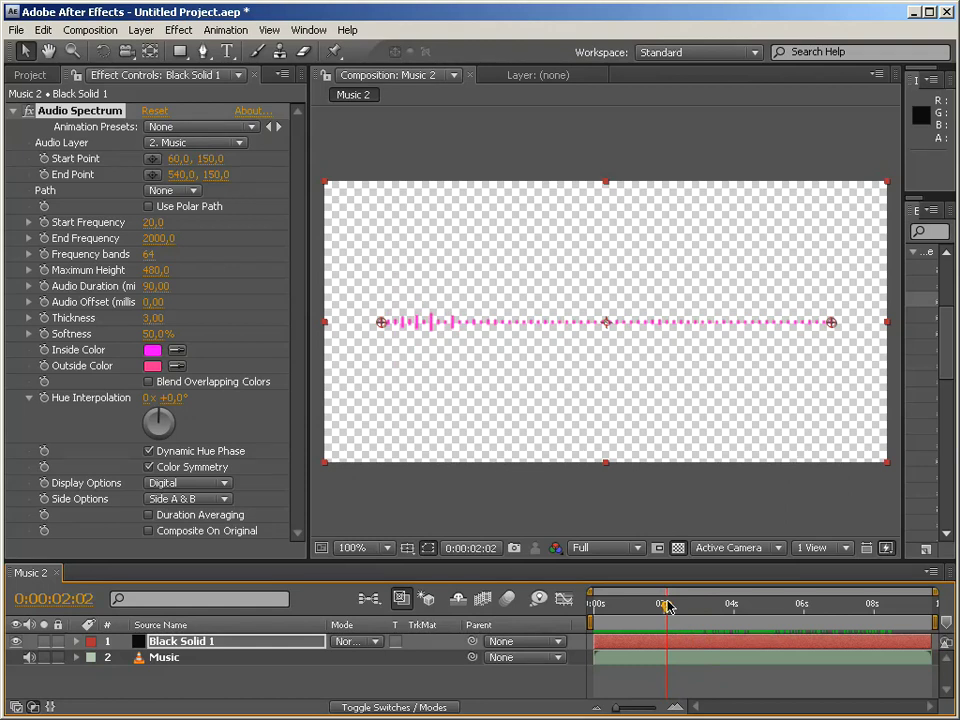
pyautogui.moveTo(667, 609); pyautogui.dragTo(700, 612)
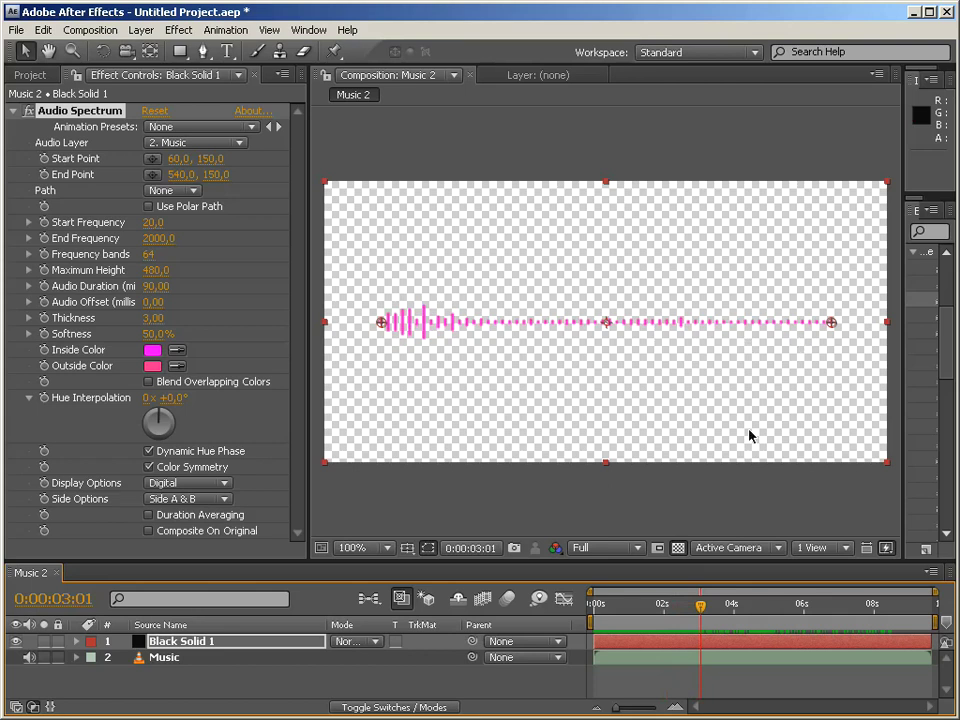
pyautogui.moveTo(700, 606); pyautogui.dragTo(797, 608)
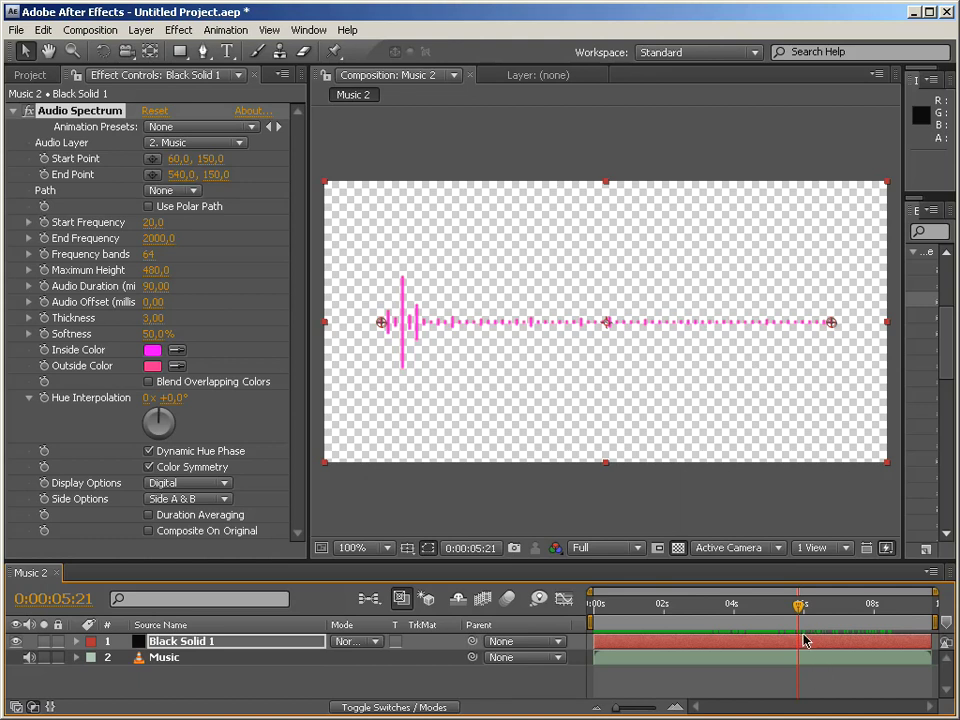
# Reposition the spectrum's start point to about 113, 237 and its end point to about 459, 149
pyautogui.moveTo(381, 324); pyautogui.dragTo(352, 217)
pyautogui.moveTo(846, 332); pyautogui.dragTo(716, 270)
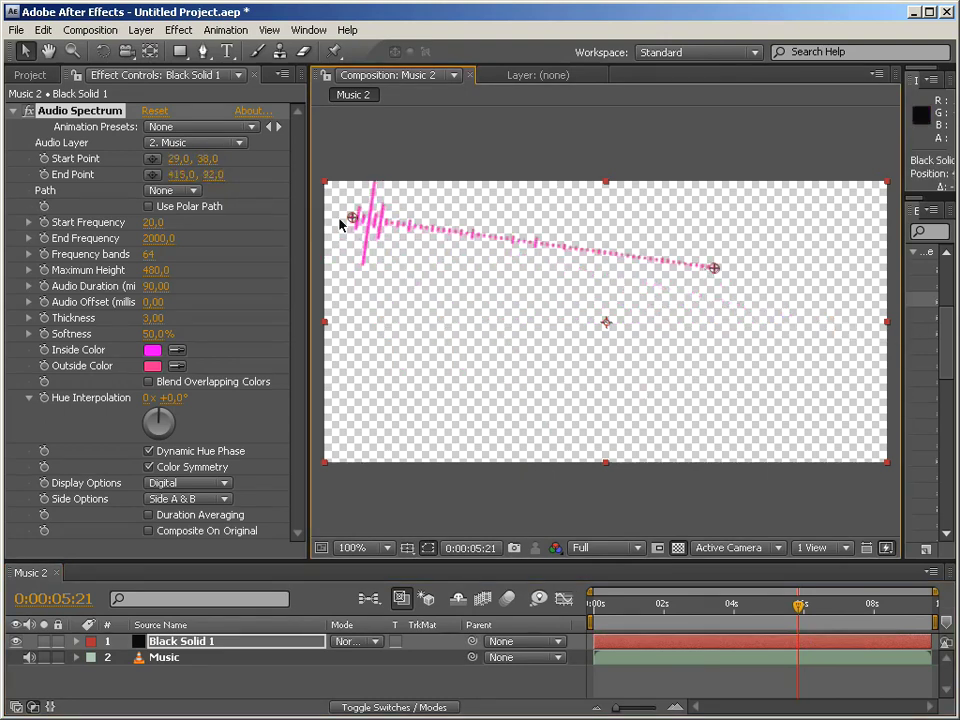
pyautogui.moveTo(352, 217); pyautogui.dragTo(431, 403)
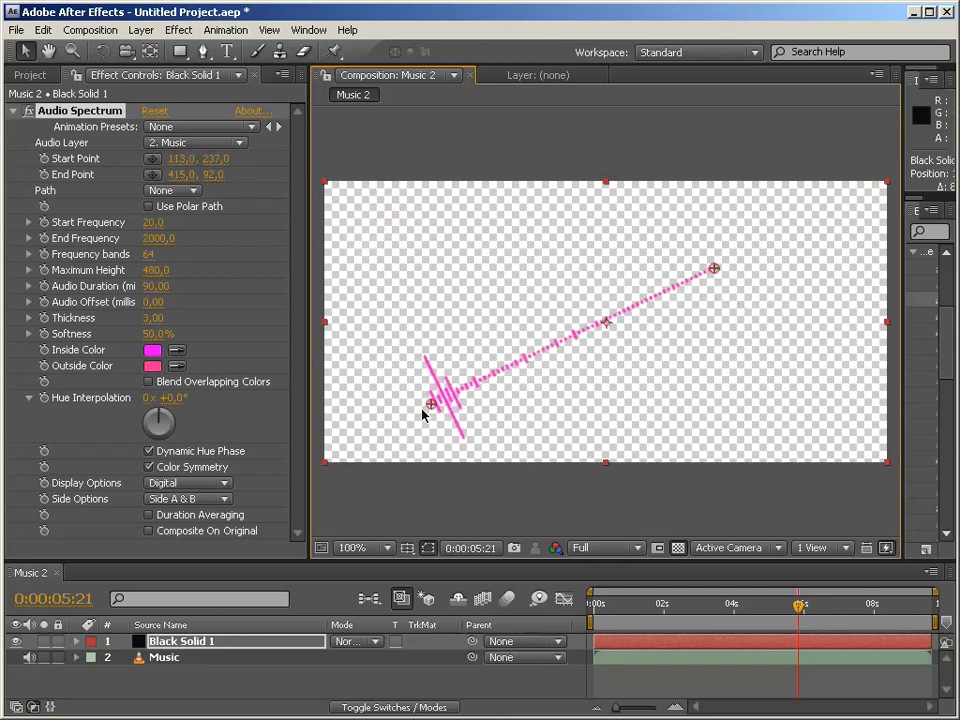
pyautogui.moveTo(716, 270); pyautogui.dragTo(756, 323)
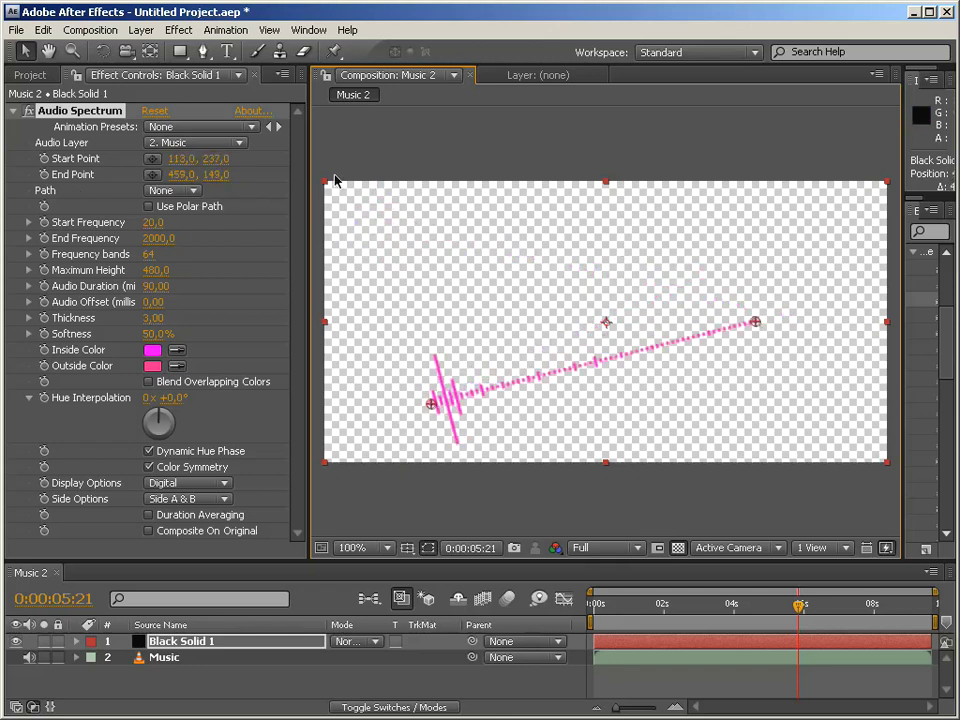
# Draw an open, curved four-point mask on the black solid with the Pen tool and set the spectrum's path to Mask 1
pyautogui.press('g')
pyautogui.click(562, 410)
pyautogui.click(441, 274)
pyautogui.click(746, 237)
pyautogui.click(781, 368)
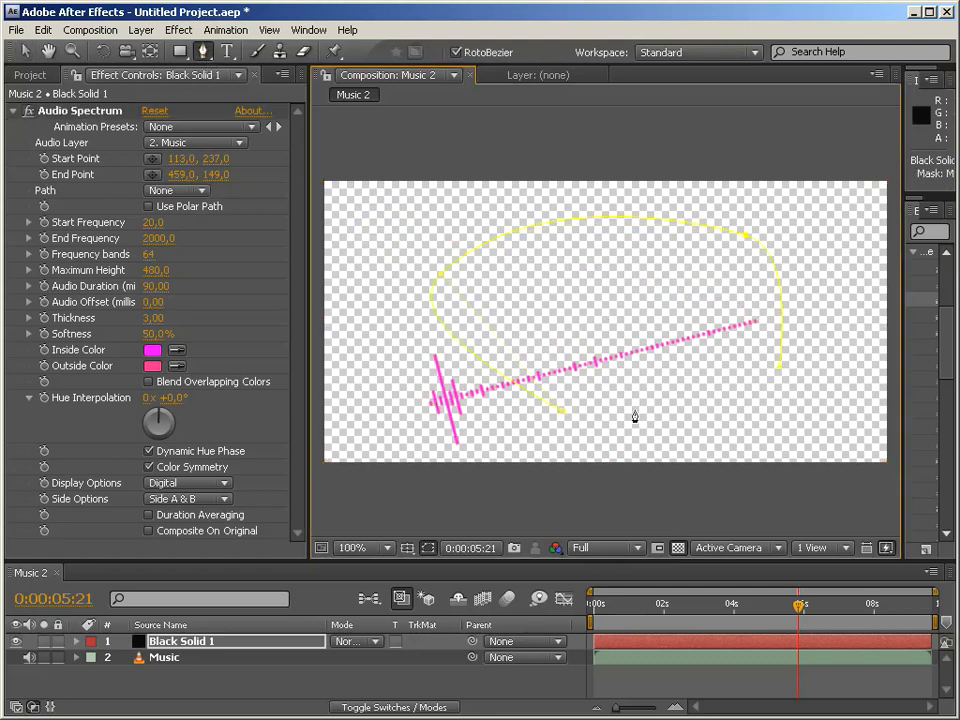
pyautogui.click(193, 191)
pyautogui.click(188, 219)
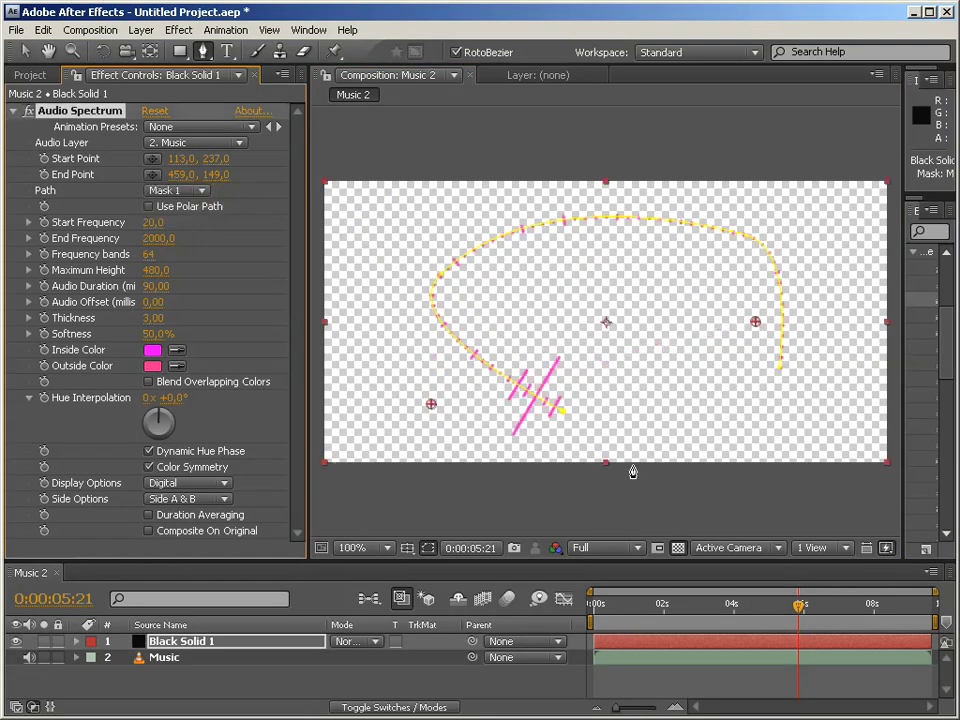
# Set the spectrum's path back to None and reset the Audio Spectrum effect to its defaults
pyautogui.click(178, 190)
pyautogui.click(180, 165)
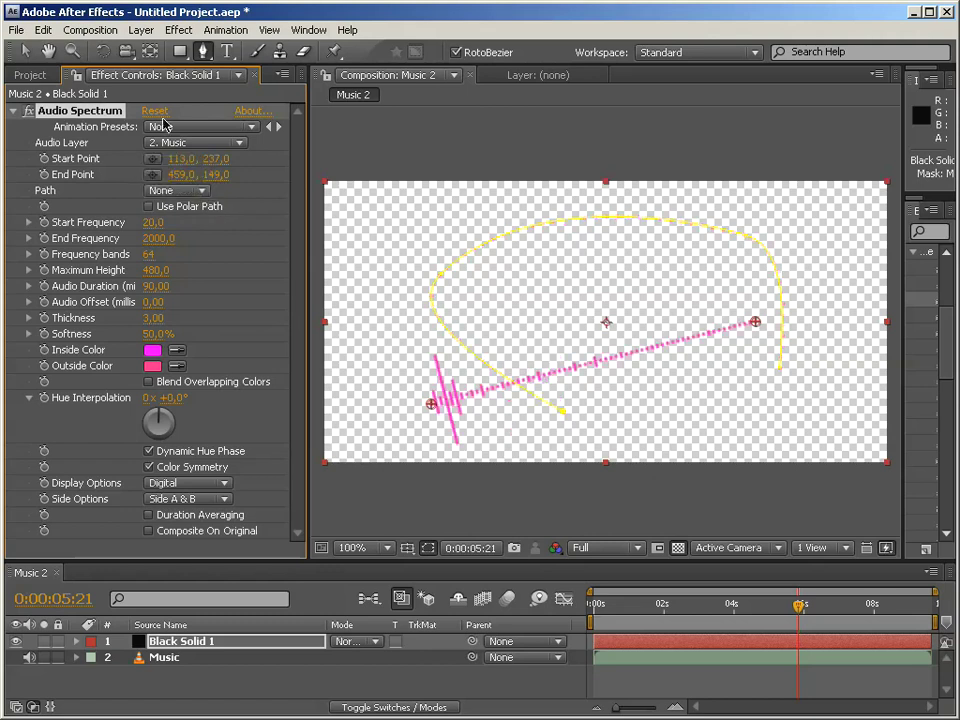
pyautogui.click(155, 110)
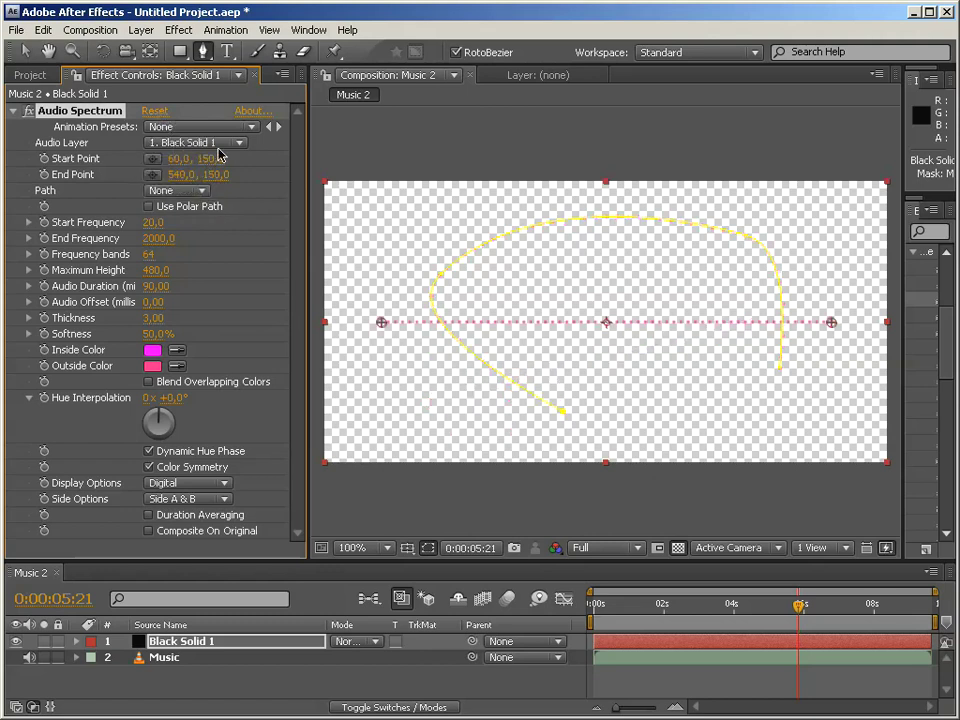
# Delete Mask 1 from the black solid layer
pyautogui.click(76, 641)
pyautogui.click(92, 657)
pyautogui.click(140, 674)
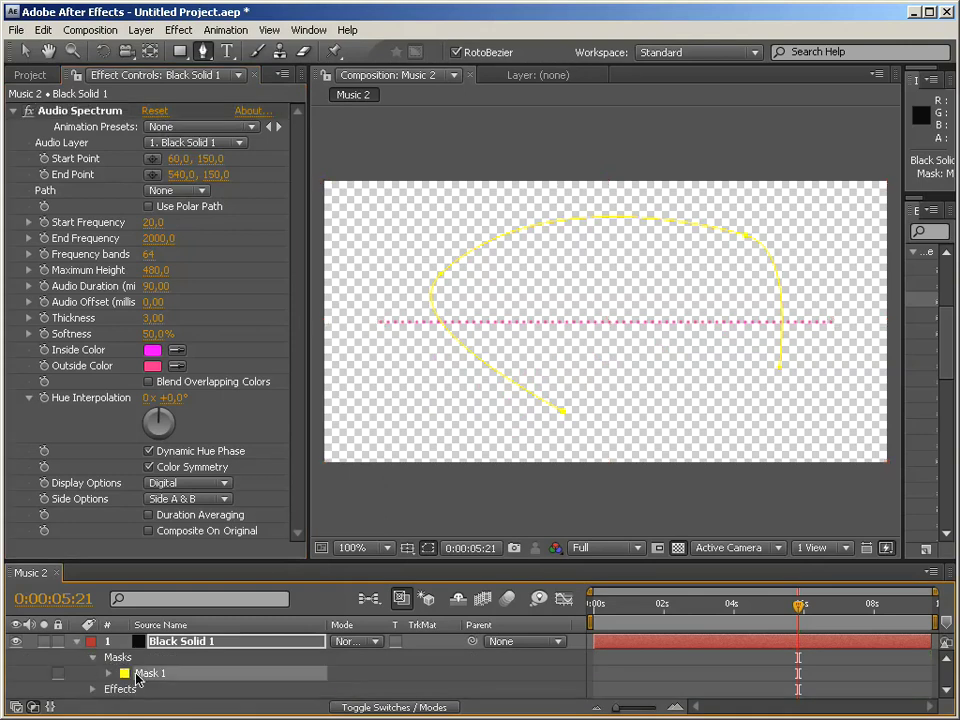
pyautogui.press('Delete')
pyautogui.click(76, 641)
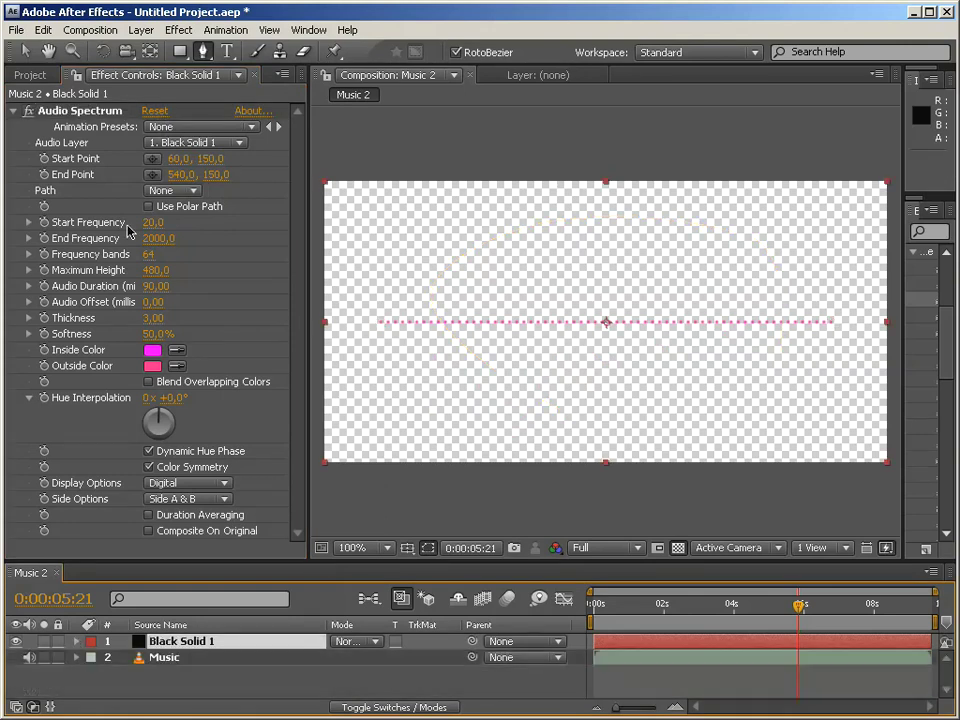
# Set the Audio Spectrum's audio layer to Music and enable Use Polar Path
pyautogui.click(221, 146)
pyautogui.click(210, 160)
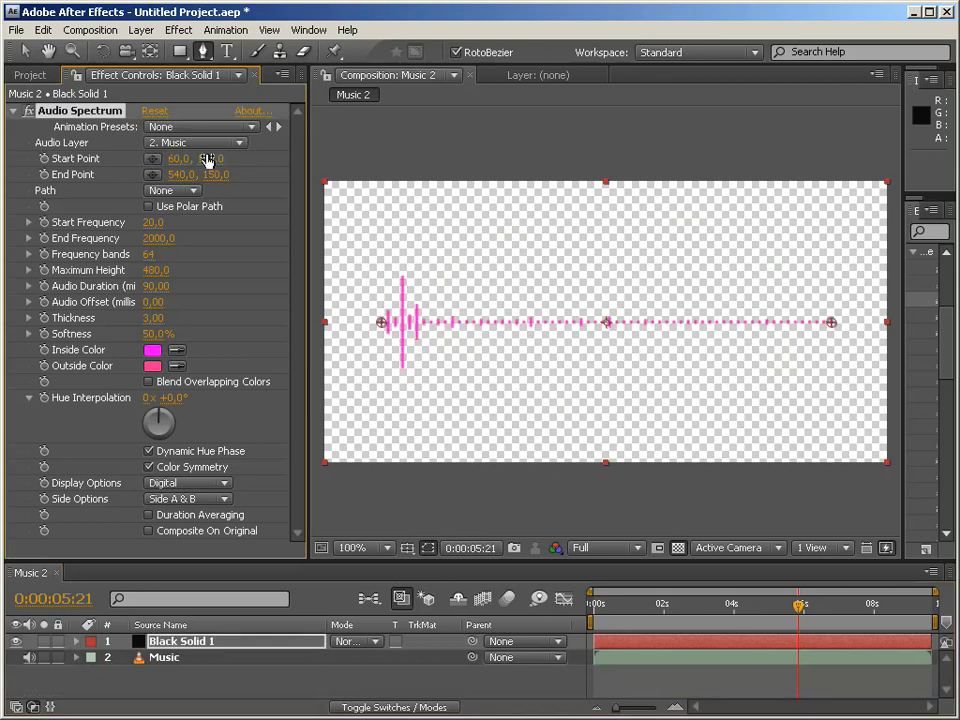
pyautogui.click(148, 208)
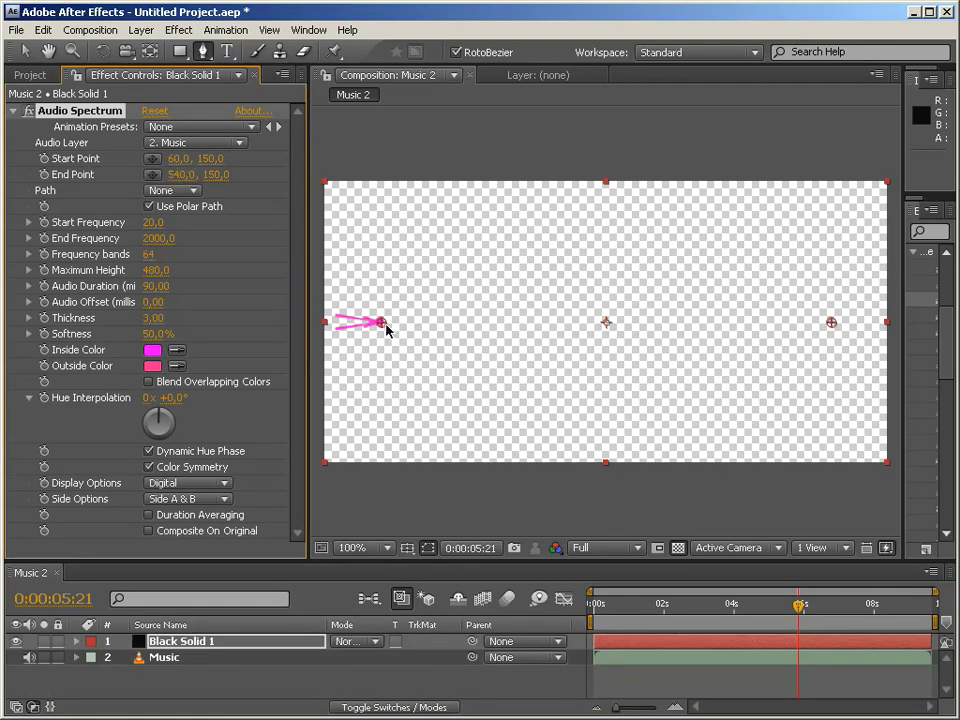
# Move the spectrum's start point to the composition centre at 300, 150 and raise its maximum height to 30350, previewing at different times
pyautogui.moveTo(383, 324); pyautogui.dragTo(607, 325)
pyautogui.moveTo(798, 607); pyautogui.dragTo(698, 610)
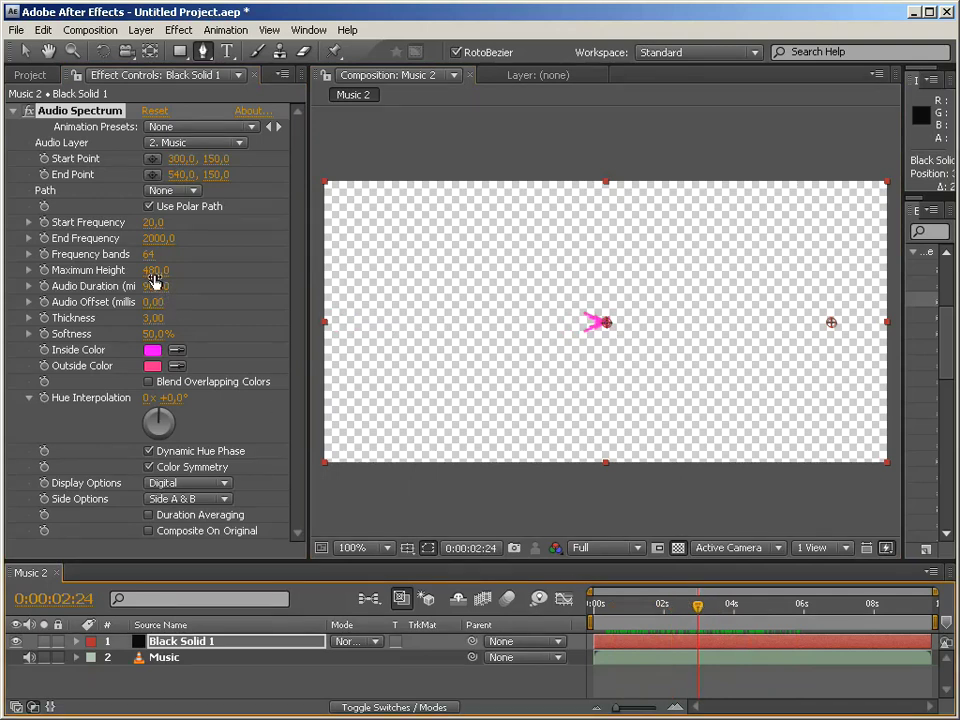
pyautogui.moveTo(152, 272); pyautogui.dragTo(320, 272)
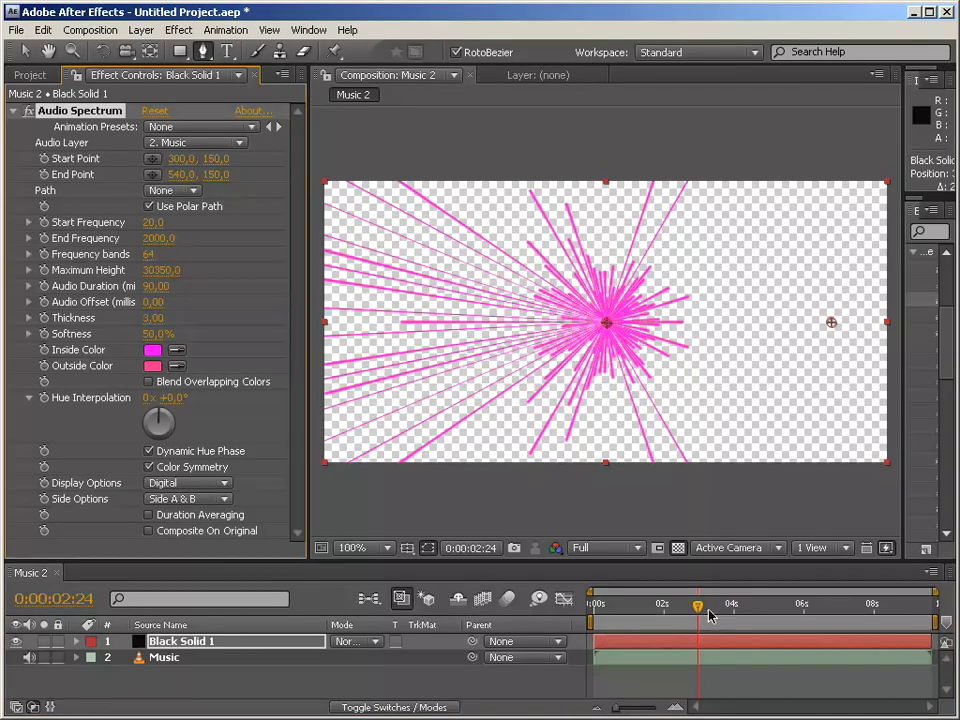
pyautogui.moveTo(679, 614)
pyautogui.mouseDown()
pyautogui.moveTo(600, 614)
pyautogui.moveTo(660, 612)
pyautogui.mouseUp()
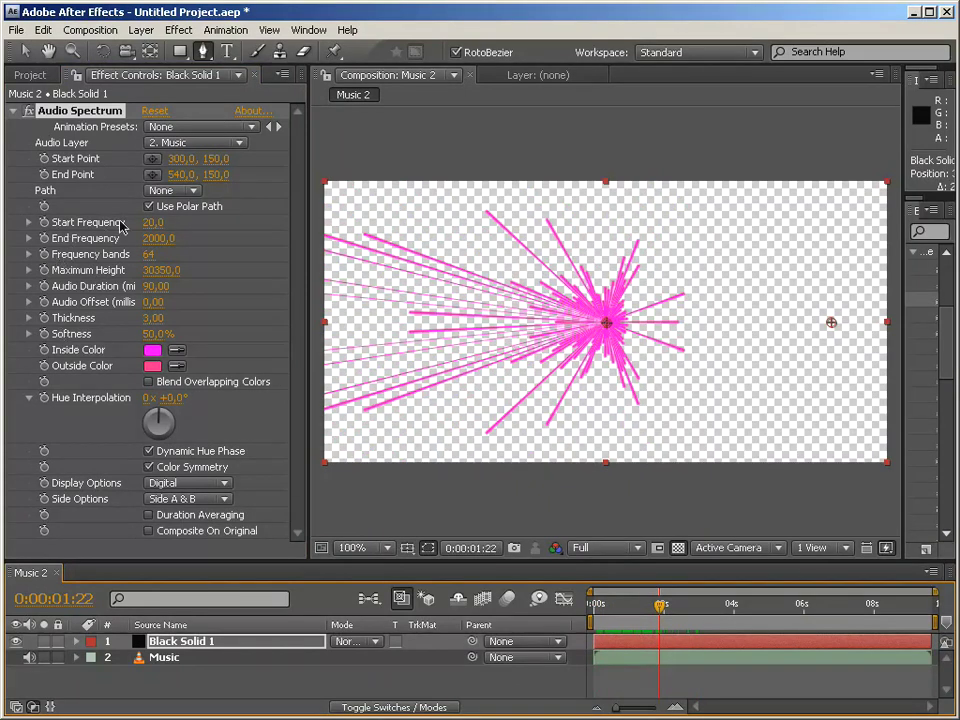
# Turn off Use Polar Path, reset the Audio Spectrum effect to its defaults, and choose Music as its audio layer
pyautogui.click(149, 206)
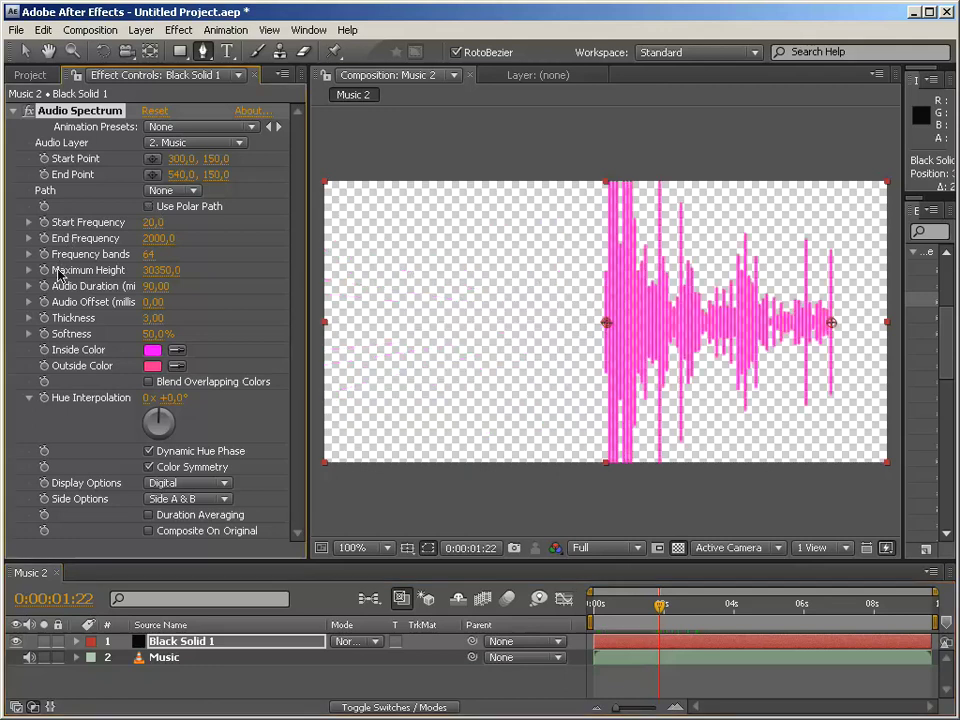
pyautogui.hotkey('ctrl', 'z')
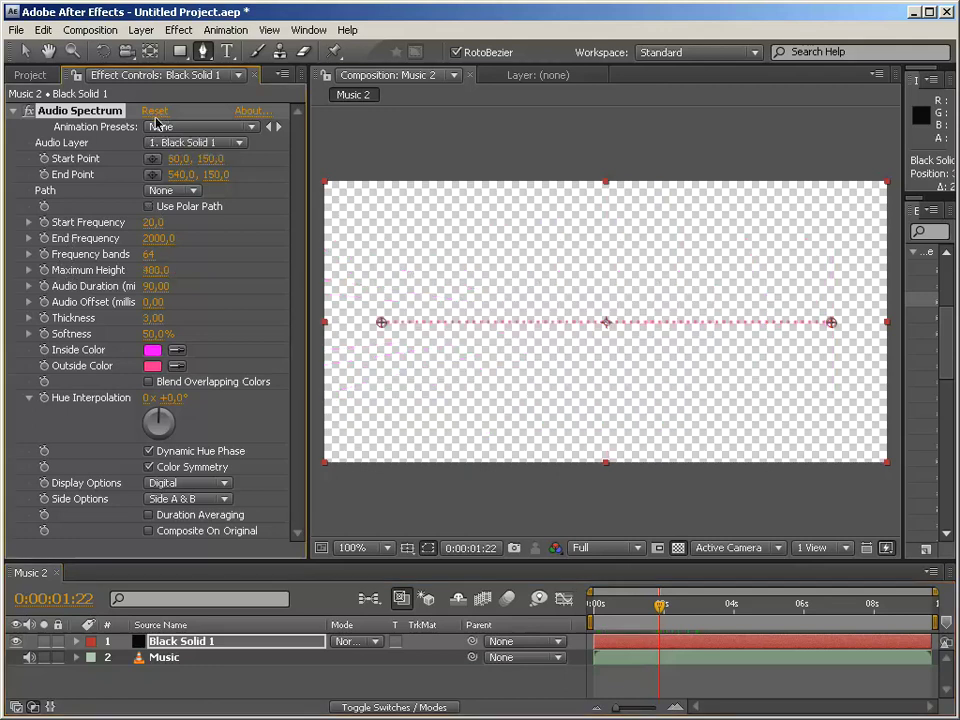
pyautogui.click(182, 143)
pyautogui.click(182, 156)
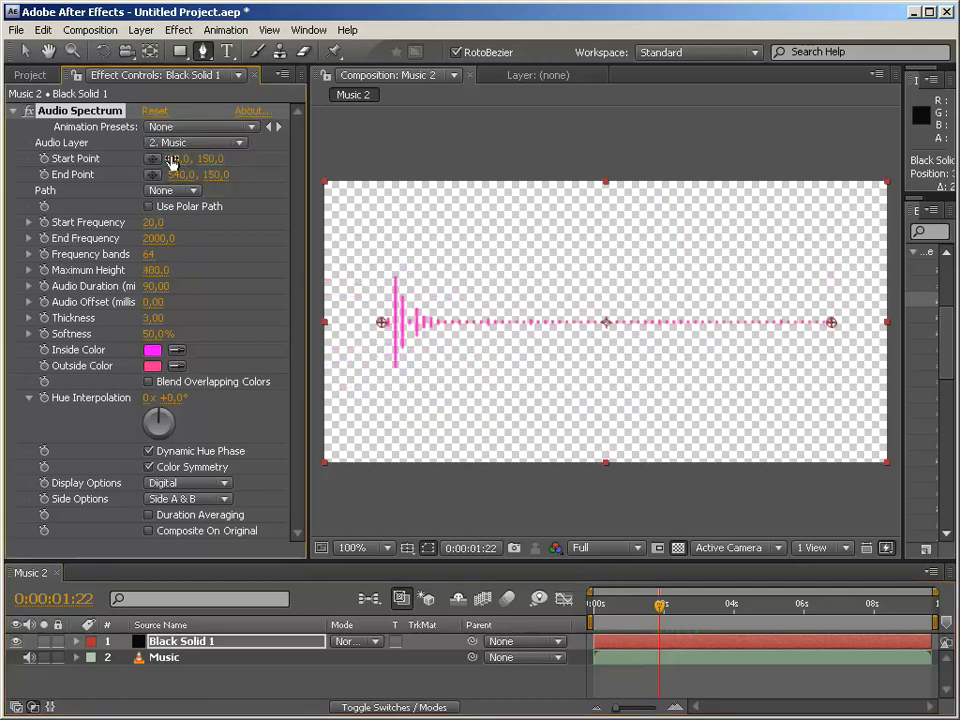
# Preview the straight spectrum's movement between about 0:00:01:16 and 0:00:03:19
pyautogui.moveTo(660, 604)
pyautogui.mouseDown()
pyautogui.moveTo(757, 610)
pyautogui.moveTo(652, 606)
pyautogui.mouseUp()
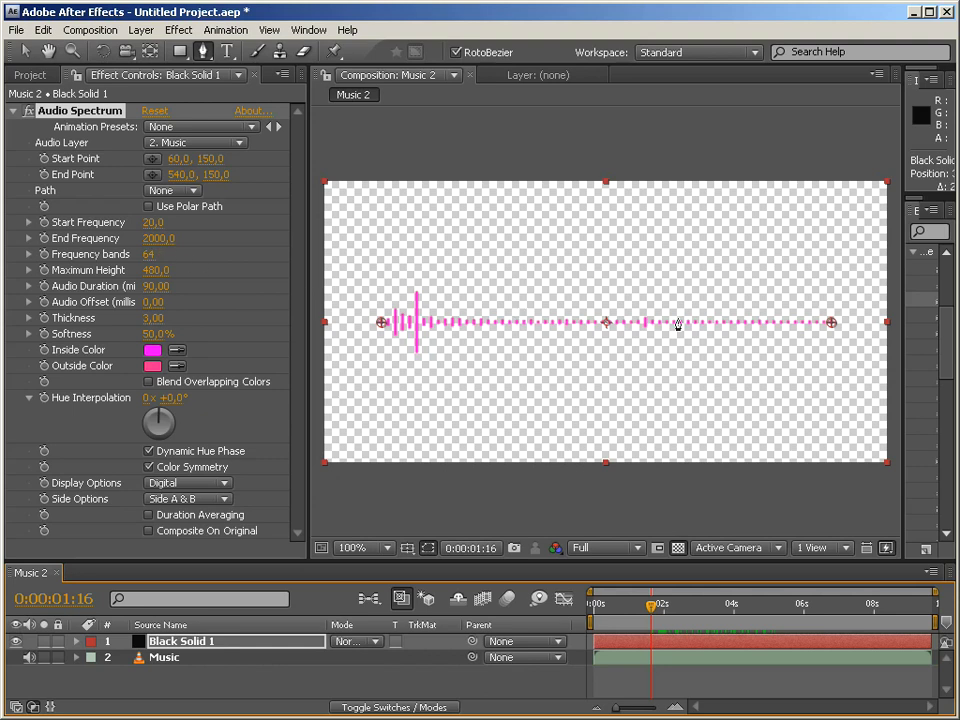
pyautogui.moveTo(652, 606); pyautogui.dragTo(725, 606)
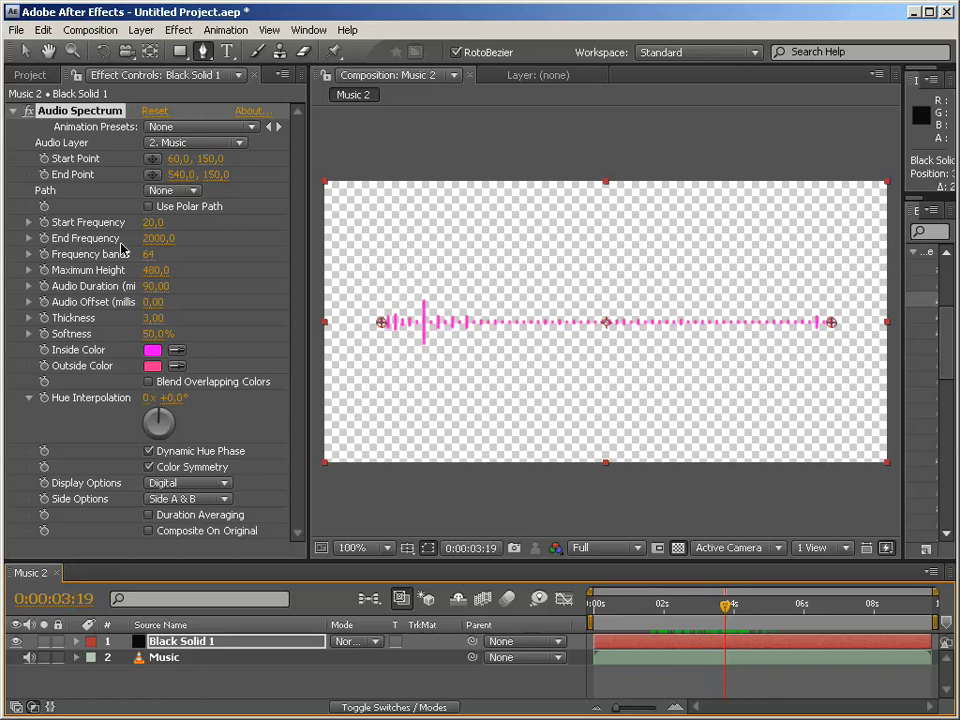
# Lower the Audio Spectrum's End Frequency to 100 and preview the spectrum back to the start of the composition
pyautogui.moveTo(162, 242); pyautogui.dragTo(133, 239)
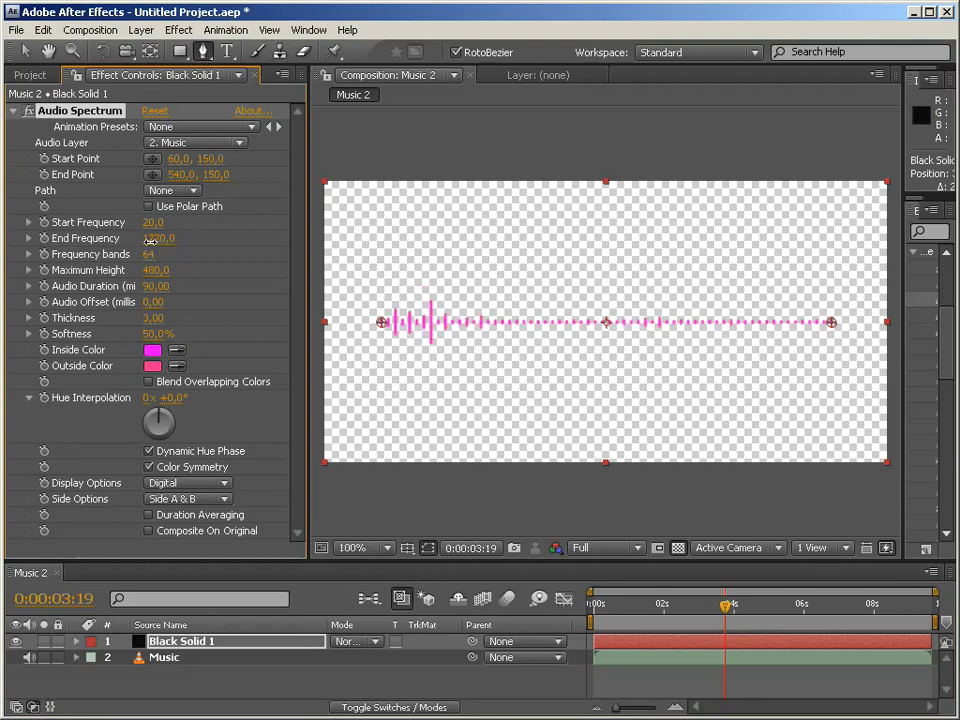
pyautogui.moveTo(113, 240); pyautogui.dragTo(33, 241)
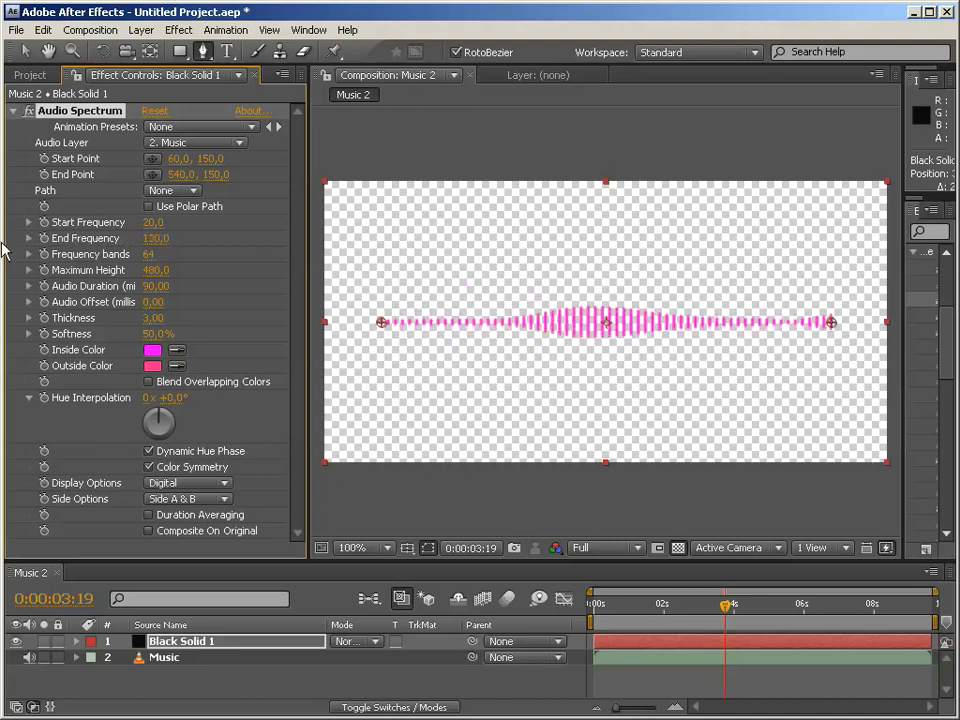
pyautogui.moveTo(726, 606); pyautogui.dragTo(594, 607)
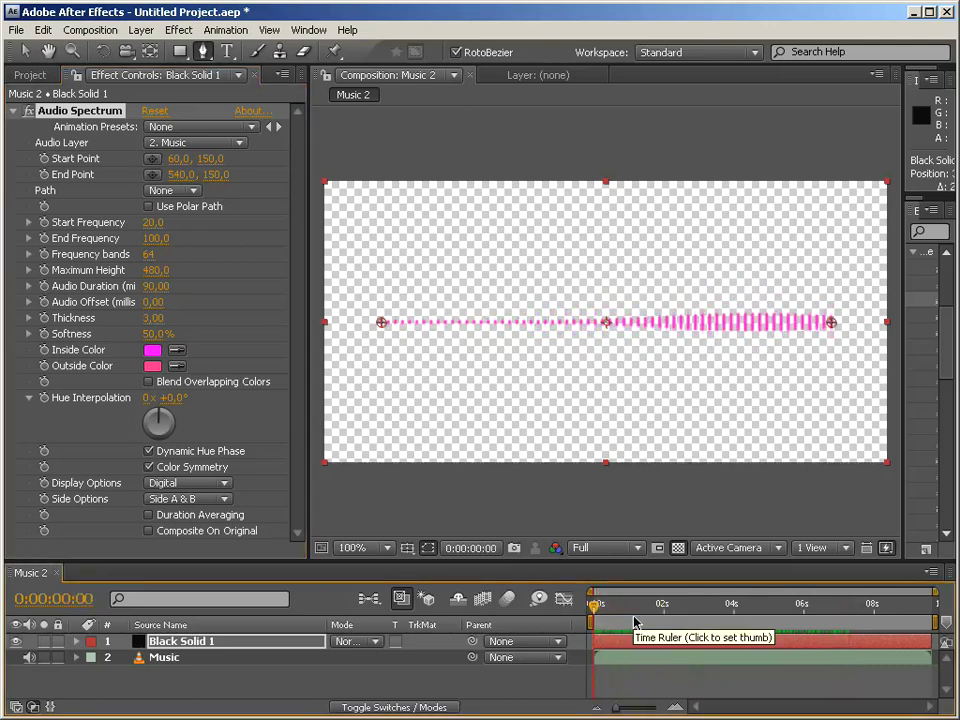
# Set the End Frequency to 2000 and play the composition to about 0:00:01:04
pyautogui.click(156, 238)
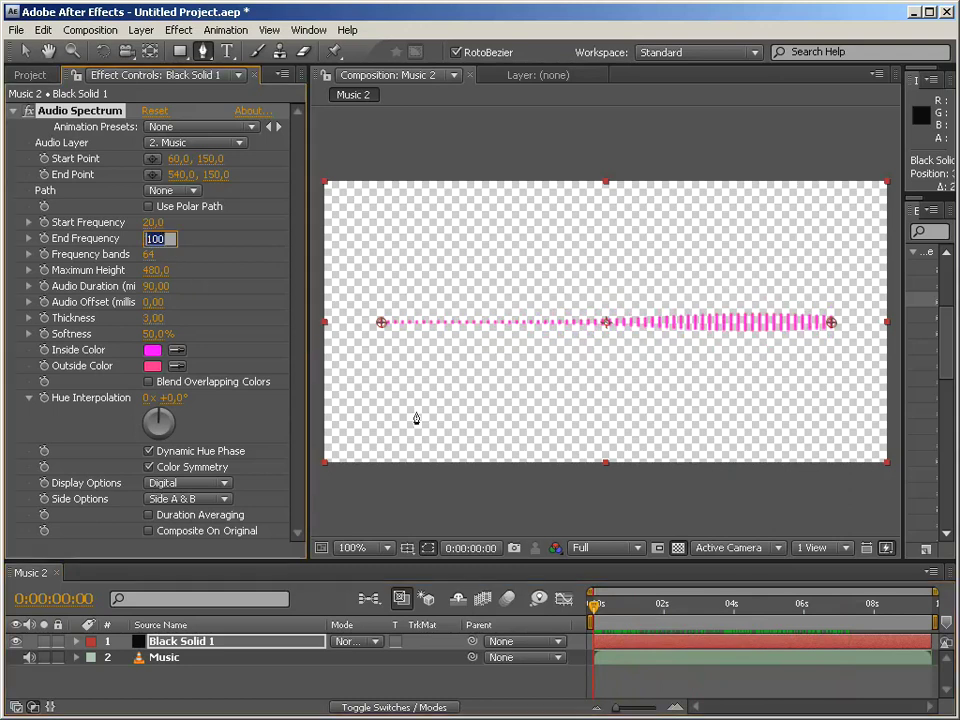
pyautogui.write('2000')
pyautogui.press('Return')
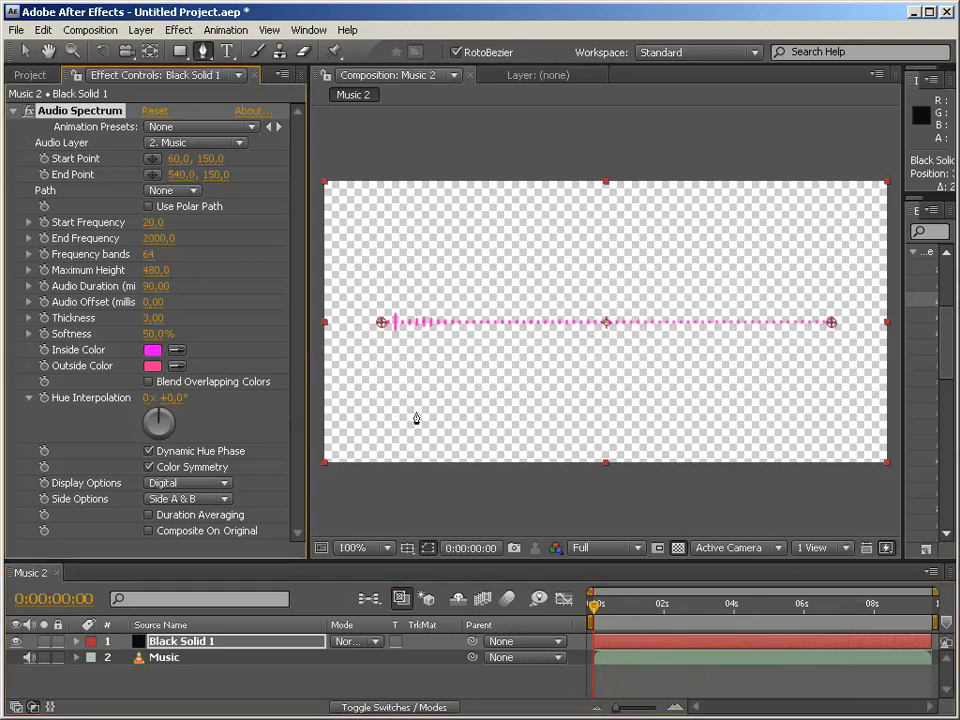
pyautogui.press('space')
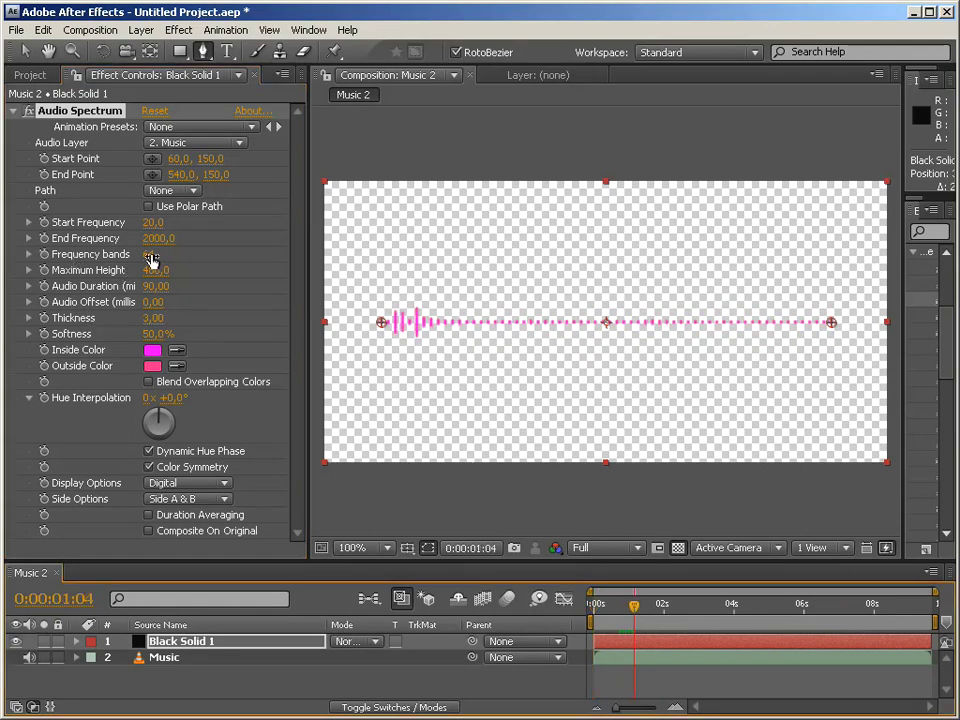
# Raise the Audio Spectrum's Frequency bands to 240 and its Maximum Height to 2080
pyautogui.moveTo(151, 254); pyautogui.dragTo(312, 254)
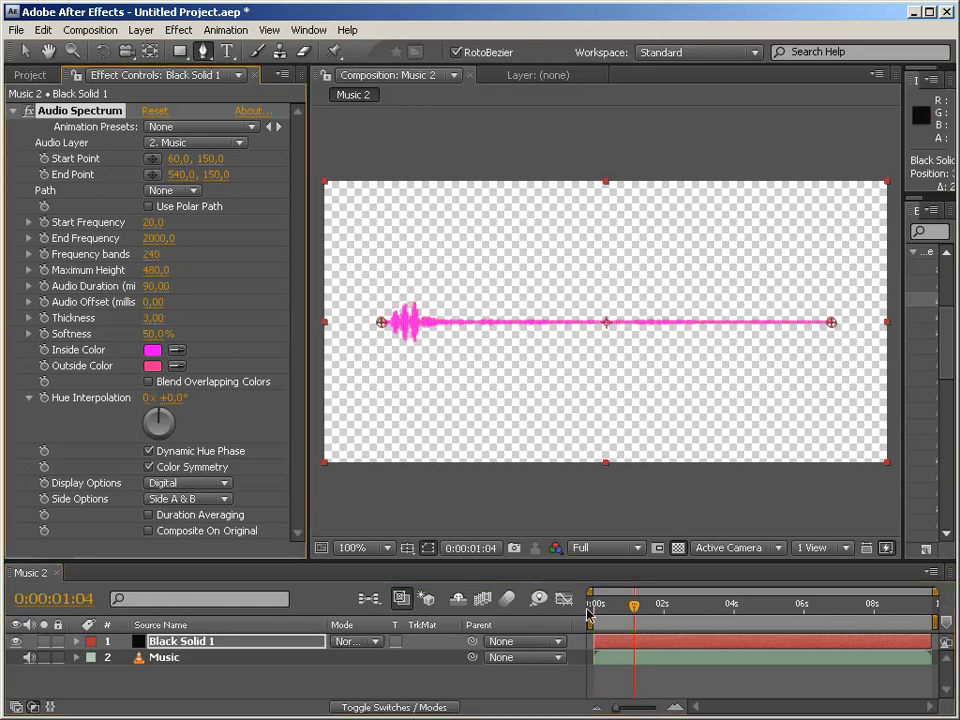
pyautogui.click(676, 606)
pyautogui.moveTo(676, 612); pyautogui.dragTo(634, 607)
pyautogui.moveTo(156, 270); pyautogui.dragTo(342, 324)
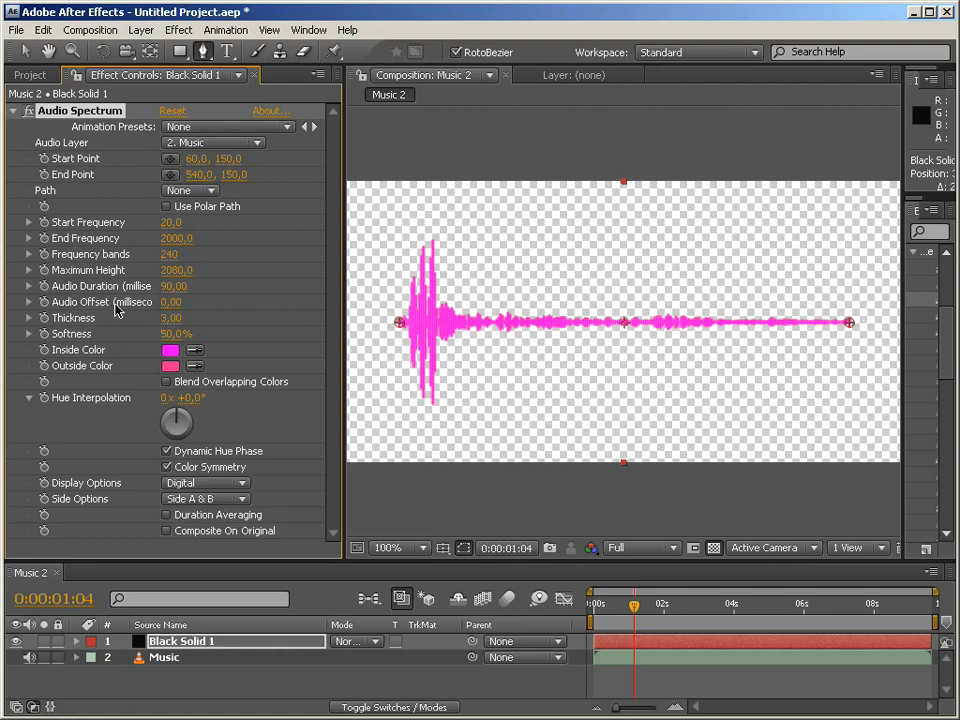
# Set the Audio Offset to -1150 milliseconds and compare the spectrum with the Music layer's waveform at different times
pyautogui.moveTo(171, 302); pyautogui.dragTo(65, 302)
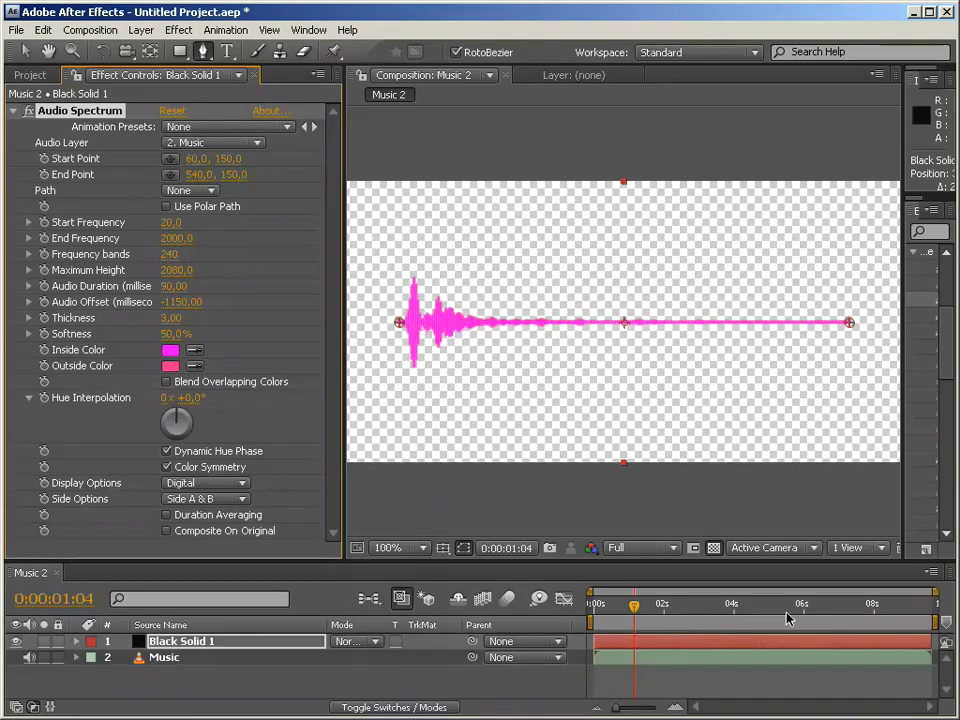
pyautogui.click(180, 662)
pyautogui.press('l')
pyautogui.moveTo(890, 562); pyautogui.dragTo(874, 444)
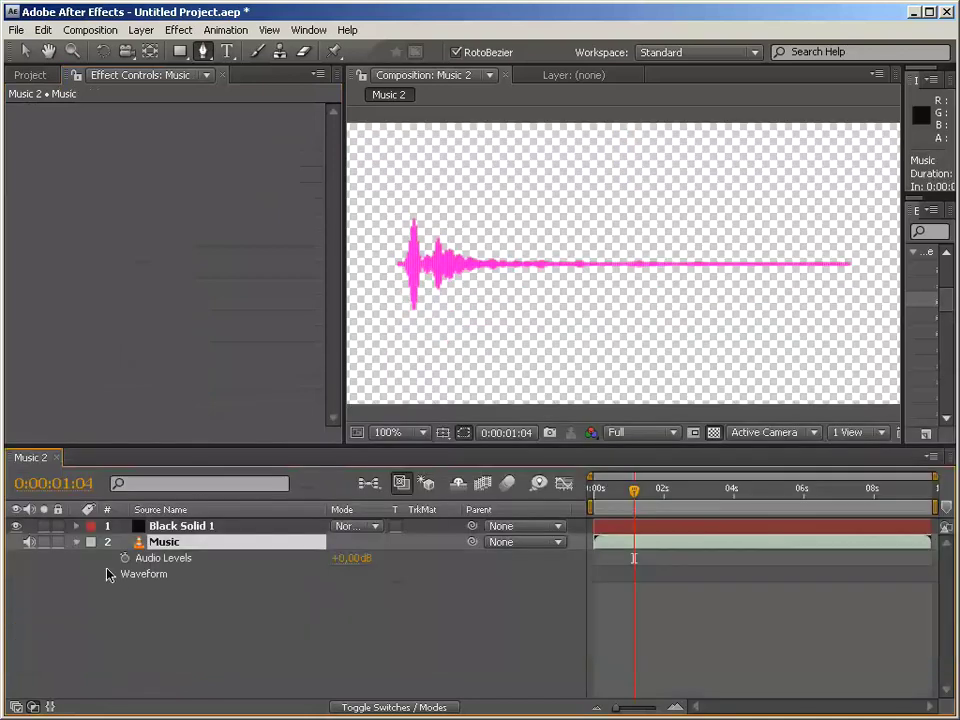
pyautogui.click(110, 574)
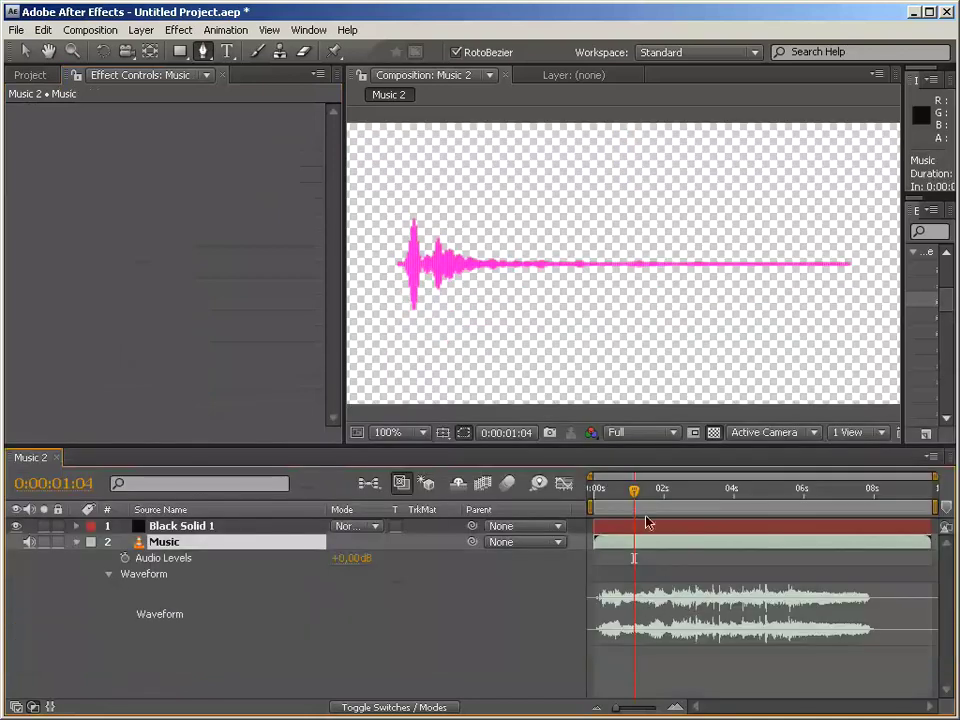
pyautogui.moveTo(634, 490); pyautogui.dragTo(886, 491)
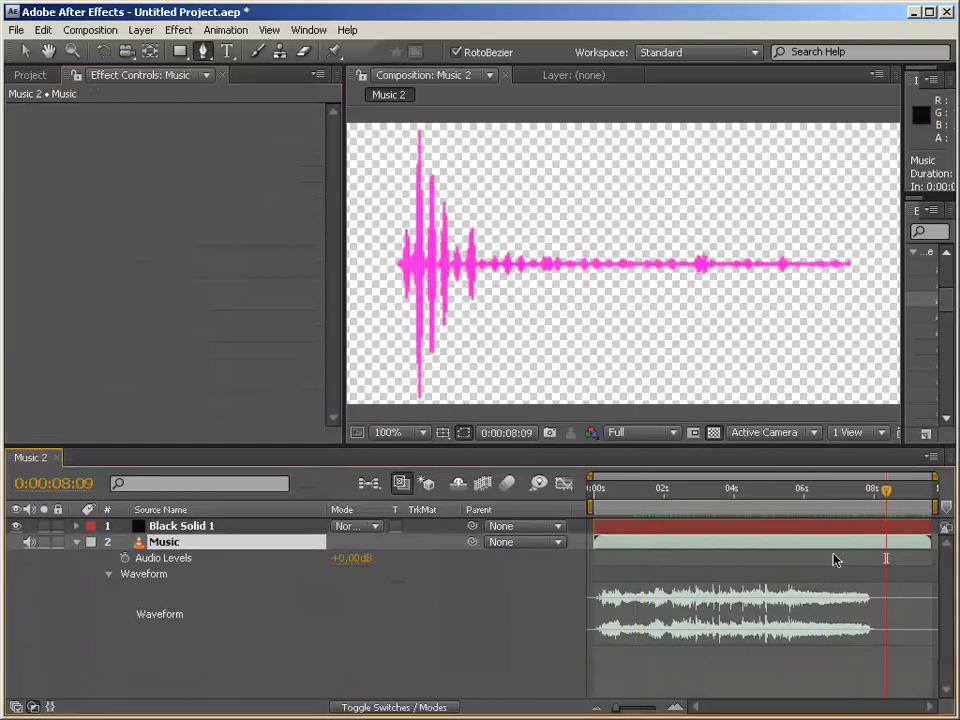
pyautogui.moveTo(886, 495); pyautogui.dragTo(622, 507)
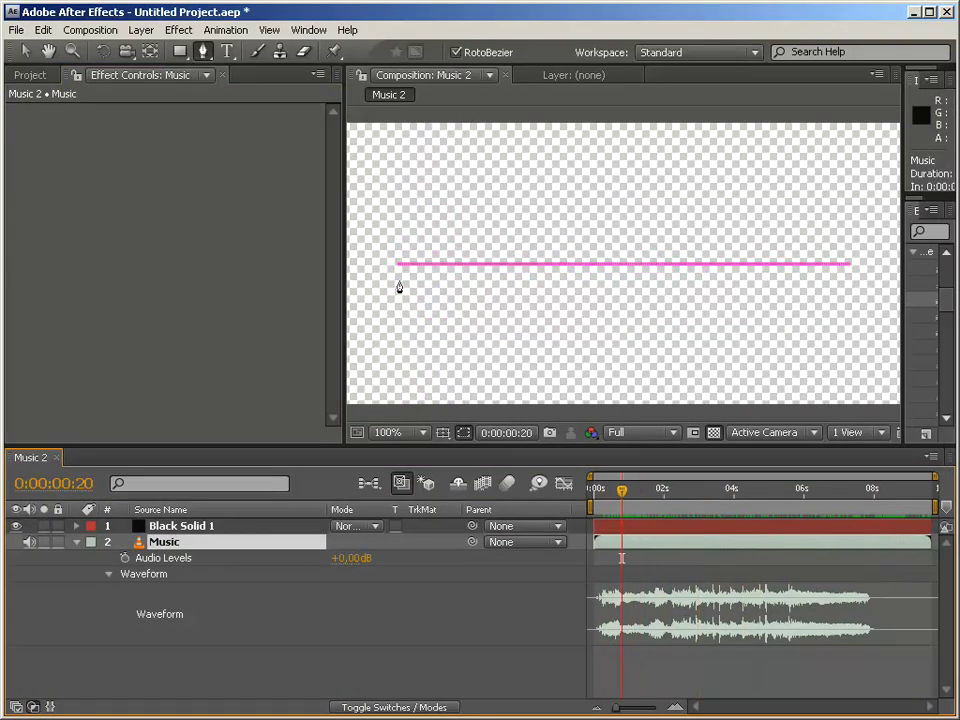
# Set Black Solid 1's Audio Offset to 0 and collapse the Music layer's waveform after previewing up to 0:00:08:08
pyautogui.click(163, 528)
pyautogui.click(177, 302)
pyautogui.write('0')
pyautogui.press('Return')
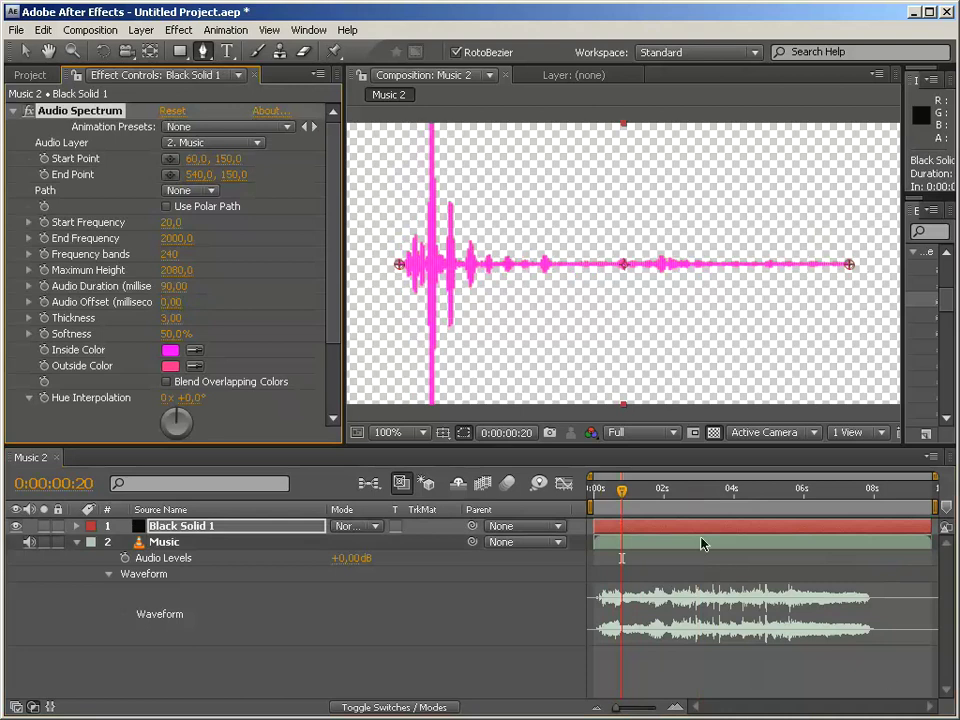
pyautogui.moveTo(621, 490); pyautogui.dragTo(885, 506)
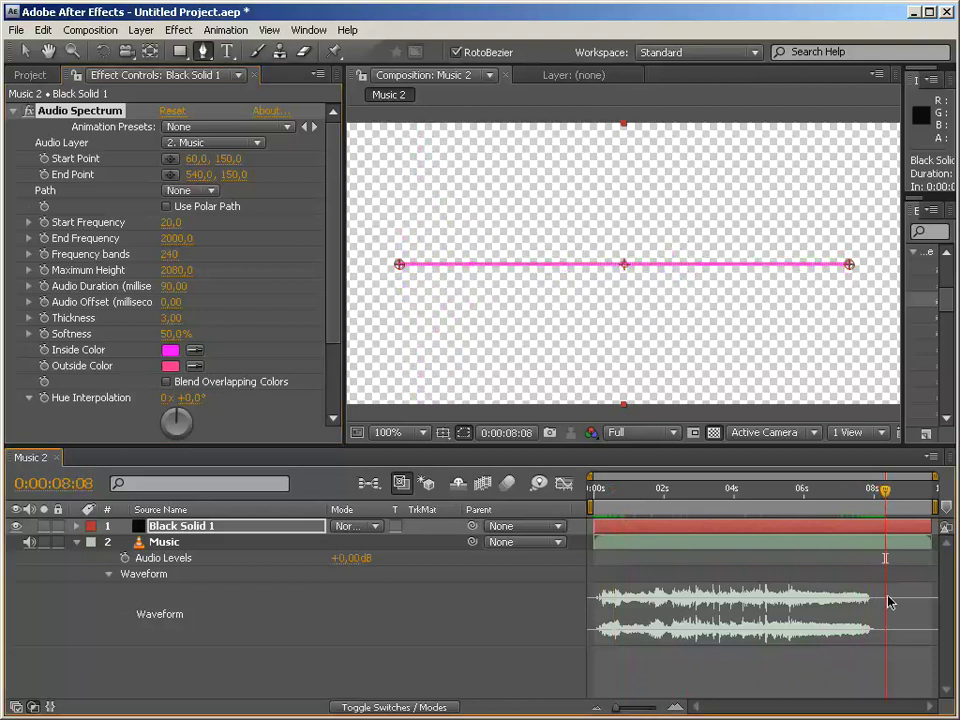
pyautogui.click(76, 542)
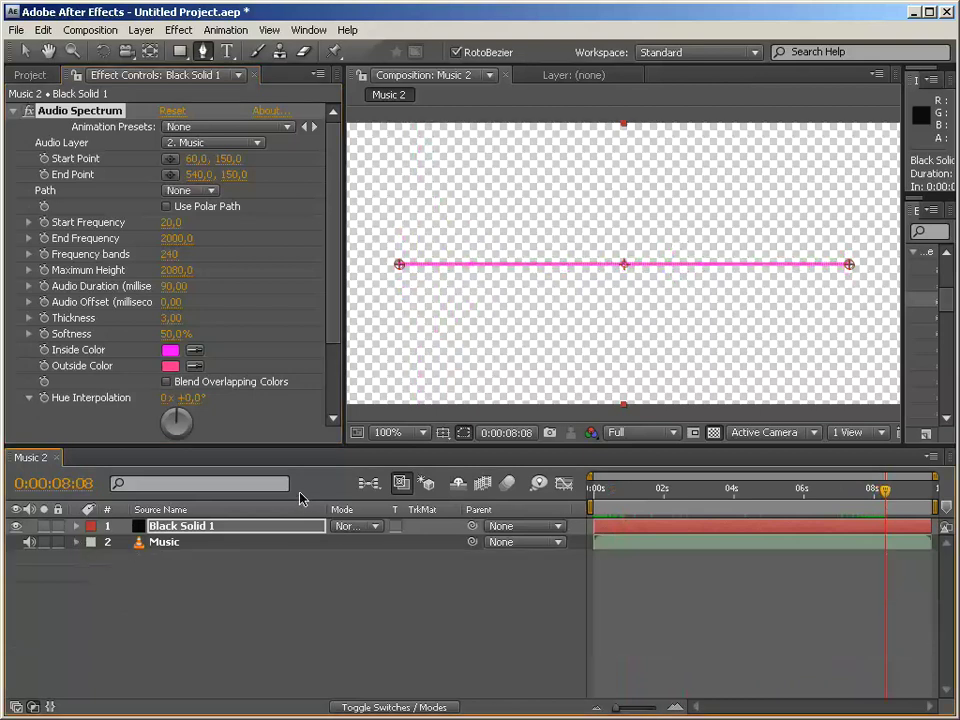
pyautogui.moveTo(300, 443); pyautogui.dragTo(273, 578)
# Reduce the Audio Duration to 2 milliseconds and preview the spectrum between 0:00:01:24 and 0:00:04:06
pyautogui.moveTo(615, 622); pyautogui.dragTo(661, 622)
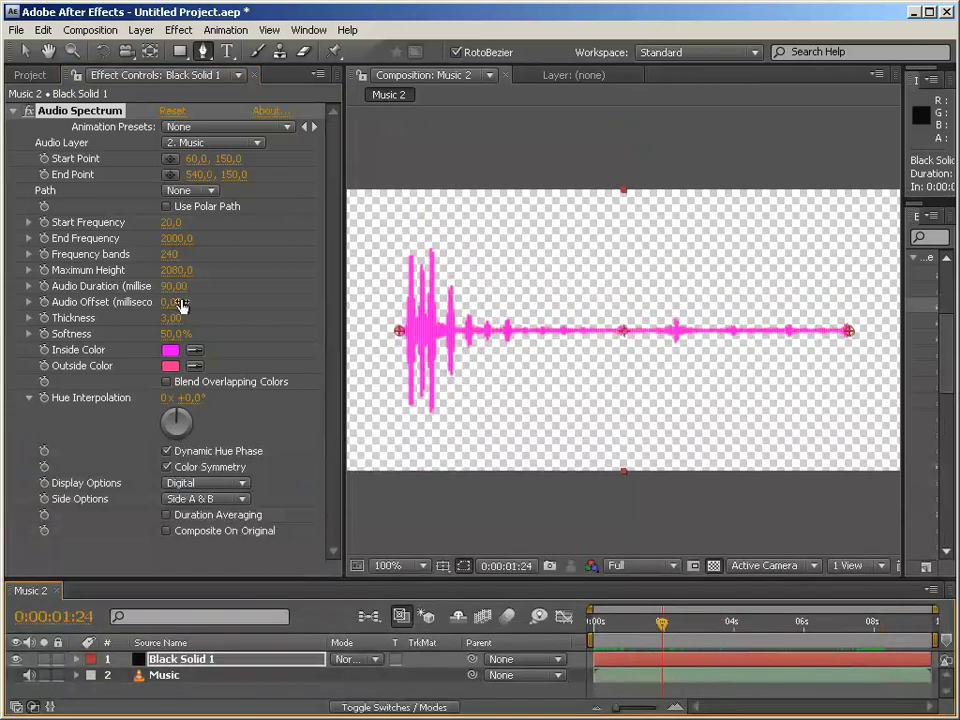
pyautogui.moveTo(175, 290); pyautogui.dragTo(90, 287)
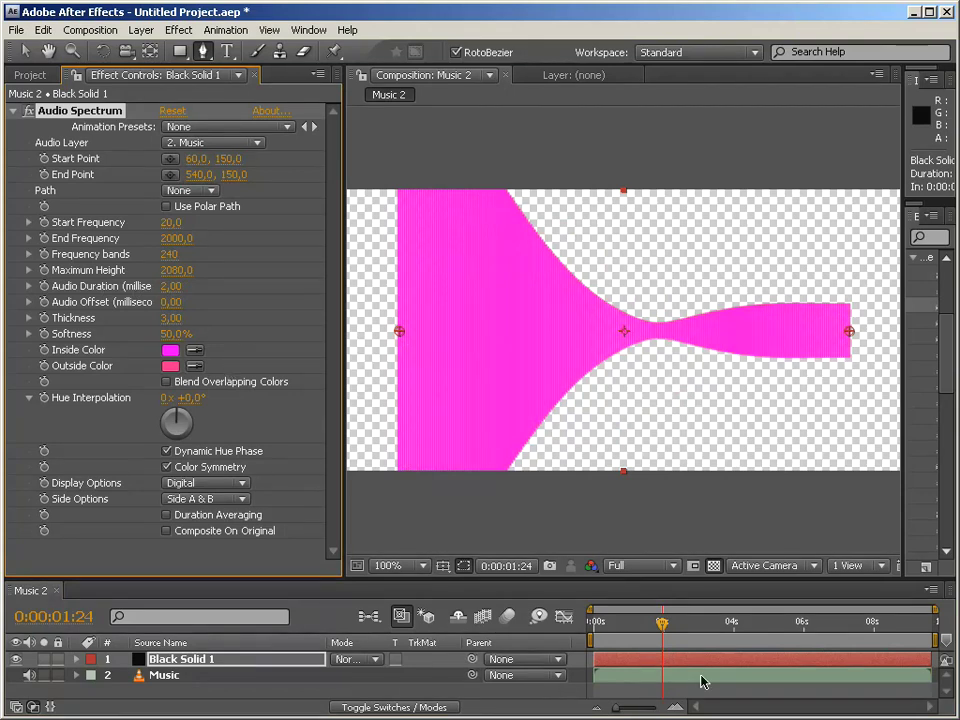
pyautogui.moveTo(662, 623); pyautogui.dragTo(745, 628)
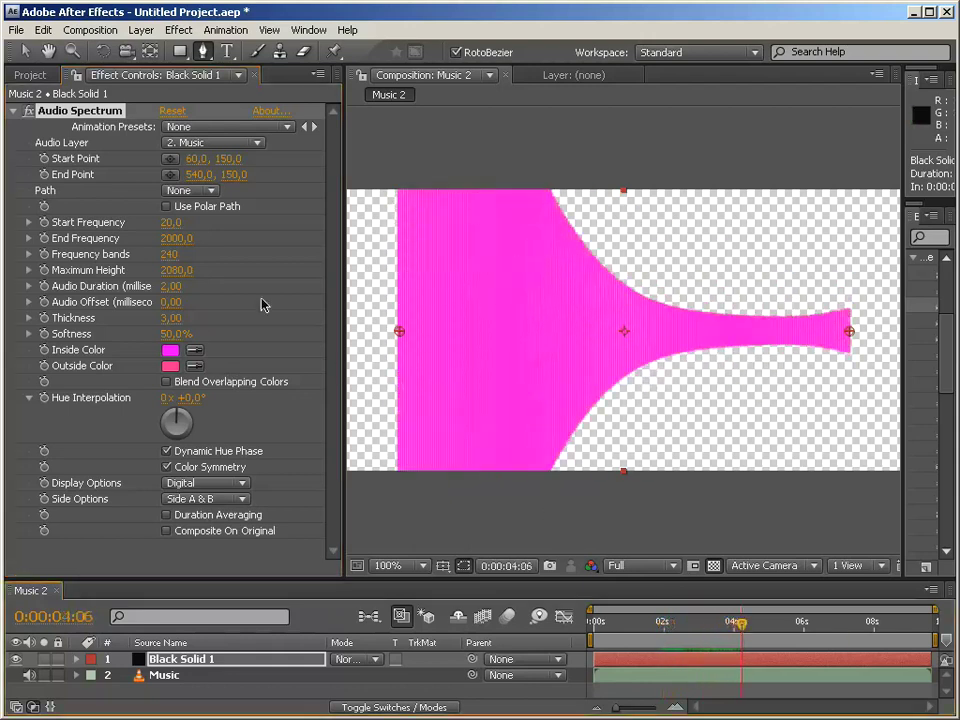
# Set the Audio Duration to 90 milliseconds and the Frequency bands to 64
pyautogui.click(170, 286)
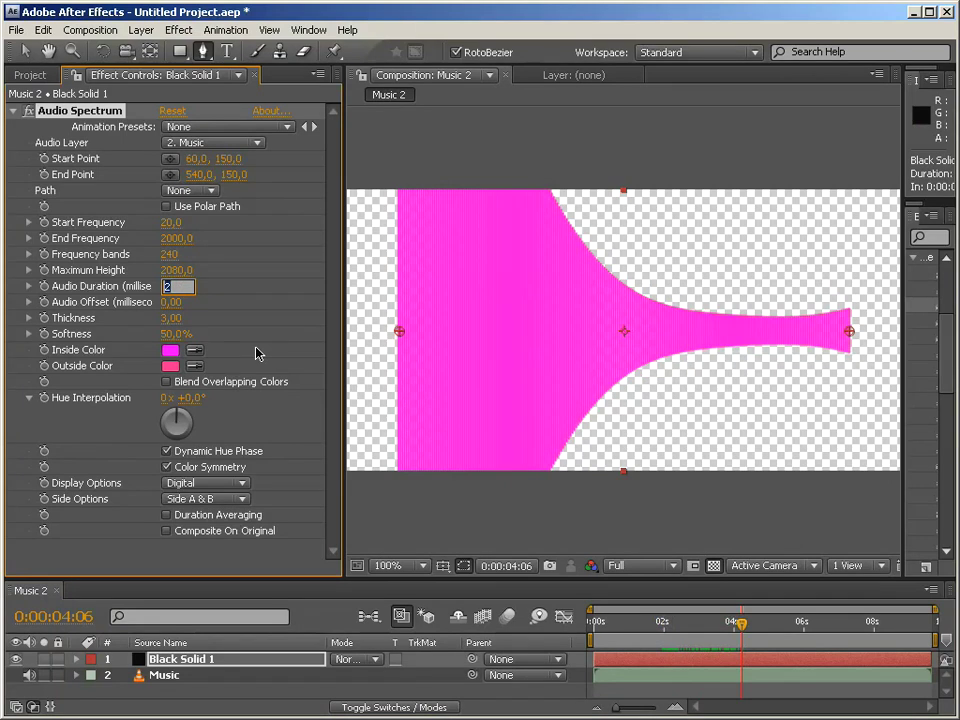
pyautogui.write('90')
pyautogui.press('Return')
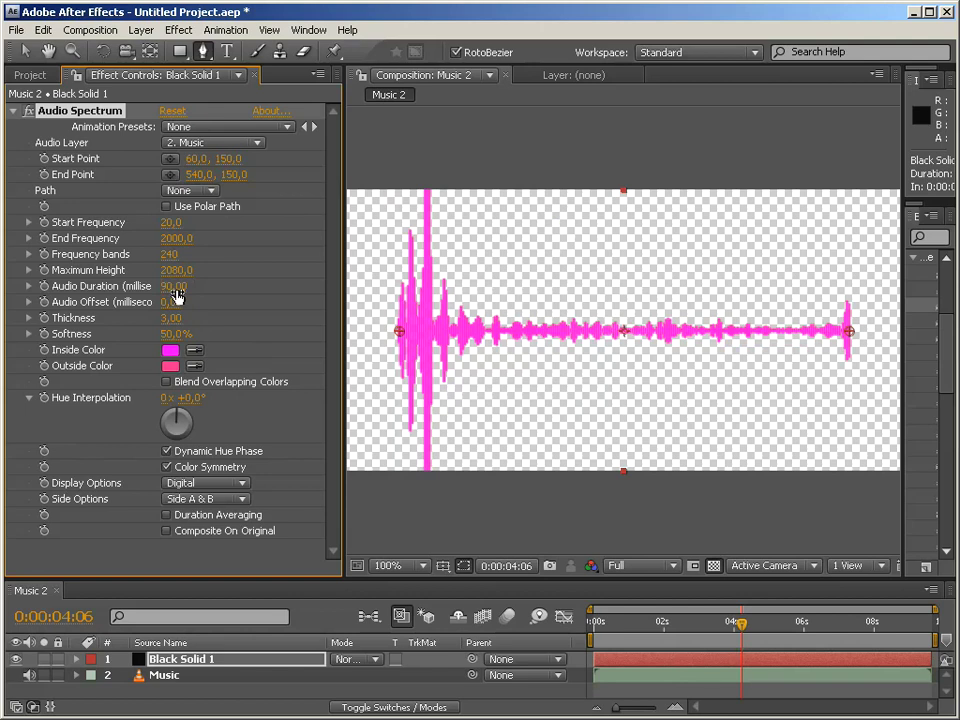
pyautogui.click(170, 254)
pyautogui.write('64')
pyautogui.press('Return')
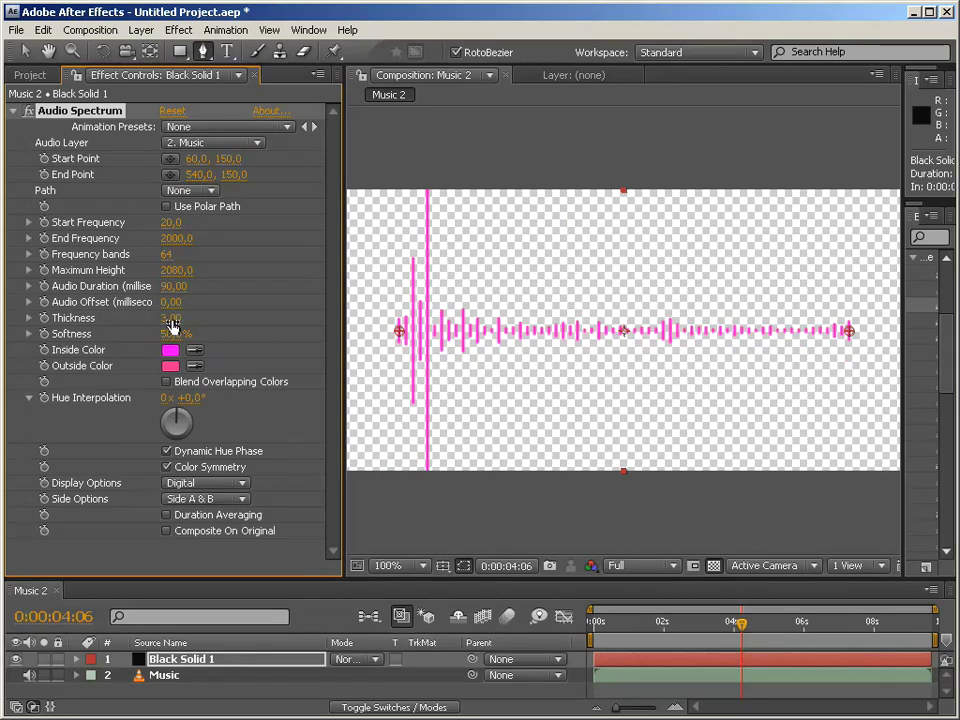
# Increase the spectrum's Thickness to 22.80 and set its Softness to 0%
pyautogui.moveTo(172, 318); pyautogui.dragTo(268, 305)
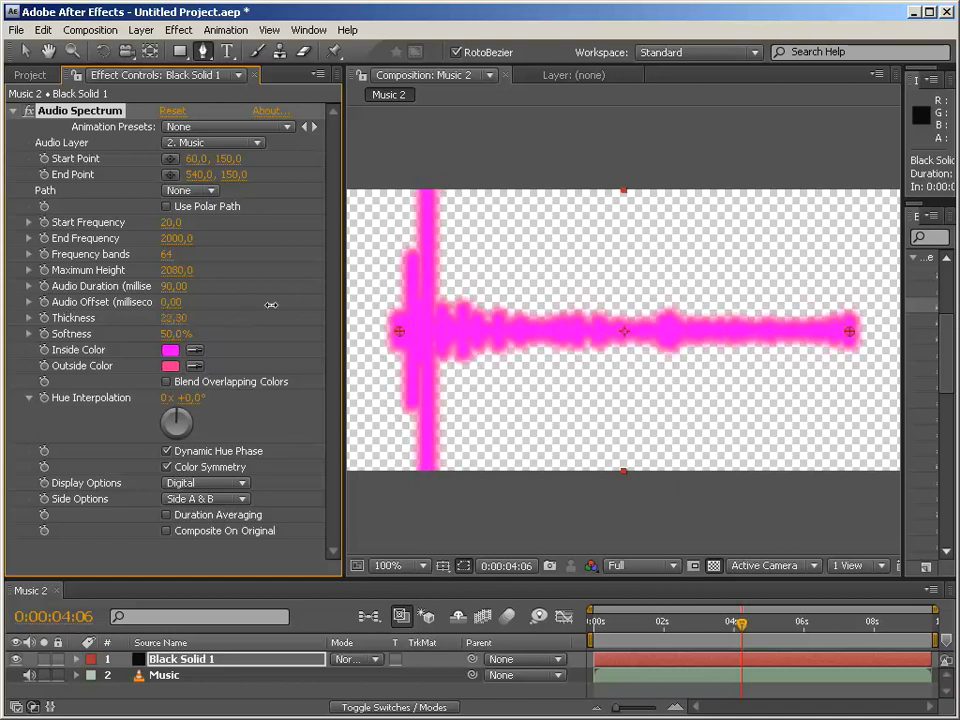
pyautogui.moveTo(178, 334); pyautogui.dragTo(283, 332)
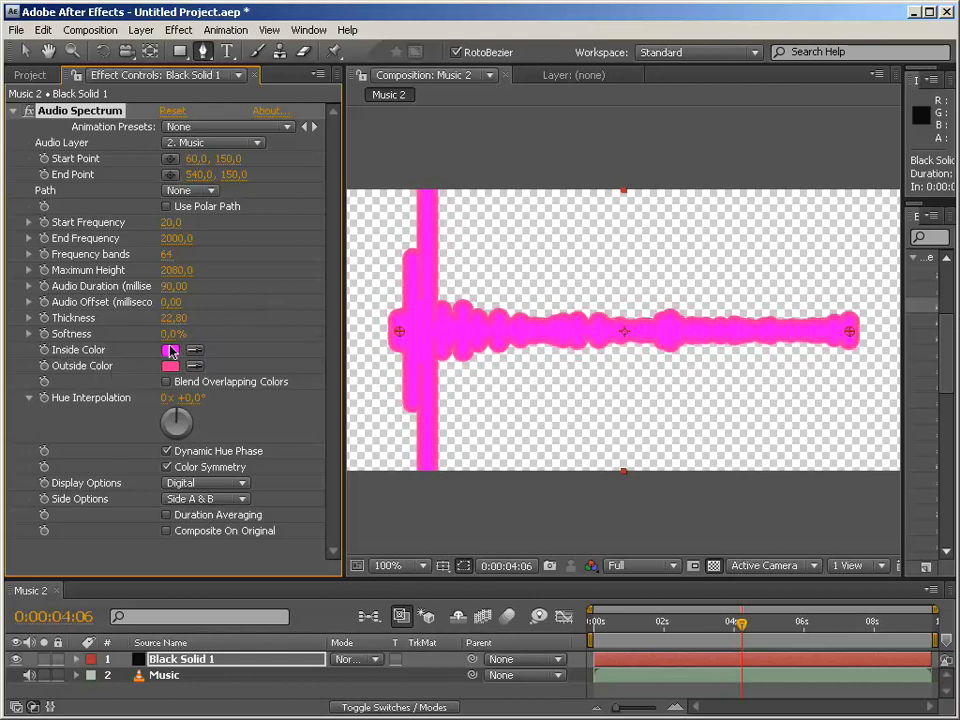
# Change the spectrum's Inside Color to white (FFFFFF) and its Outside Color to pure red (FF0000)
pyautogui.click(171, 351)
pyautogui.moveTo(296, 317); pyautogui.dragTo(208, 596)
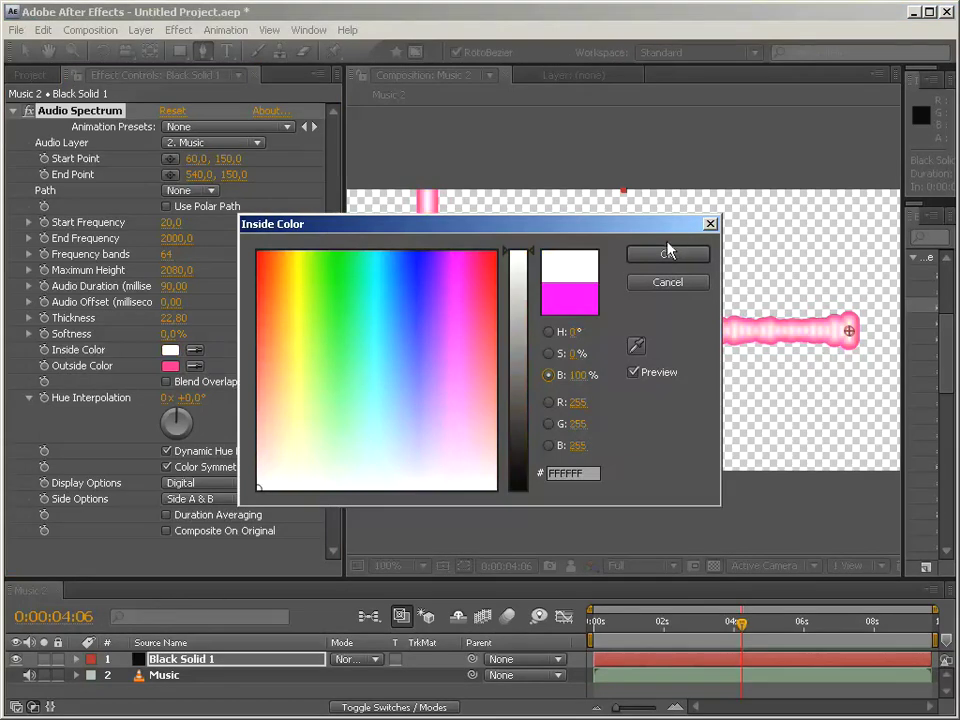
pyautogui.click(666, 256)
pyautogui.click(171, 368)
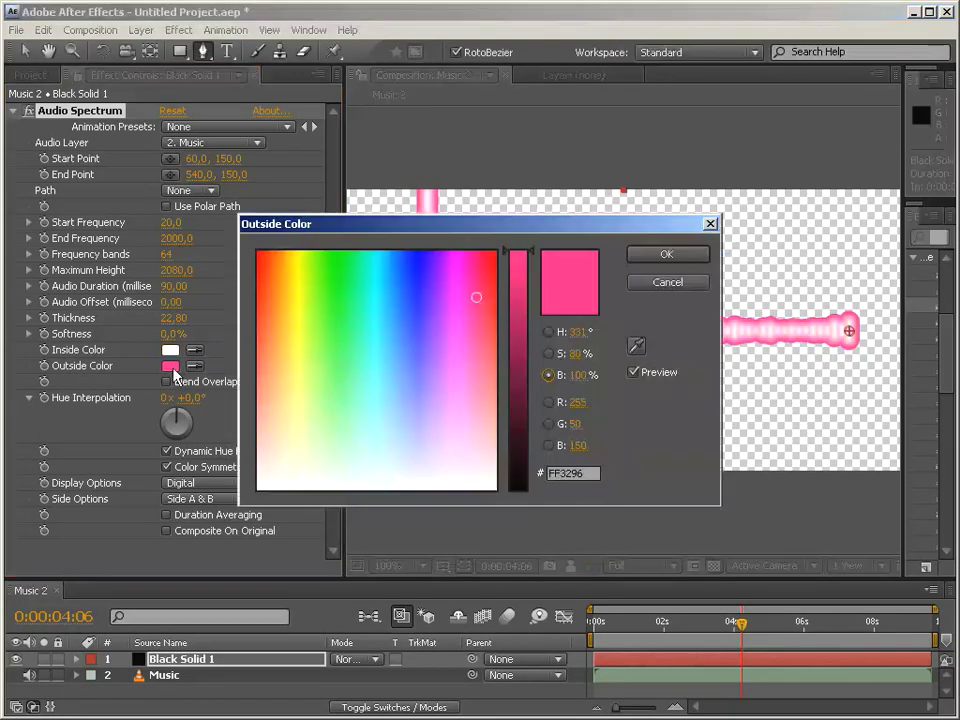
pyautogui.moveTo(390, 347); pyautogui.dragTo(499, 253)
pyautogui.click(668, 256)
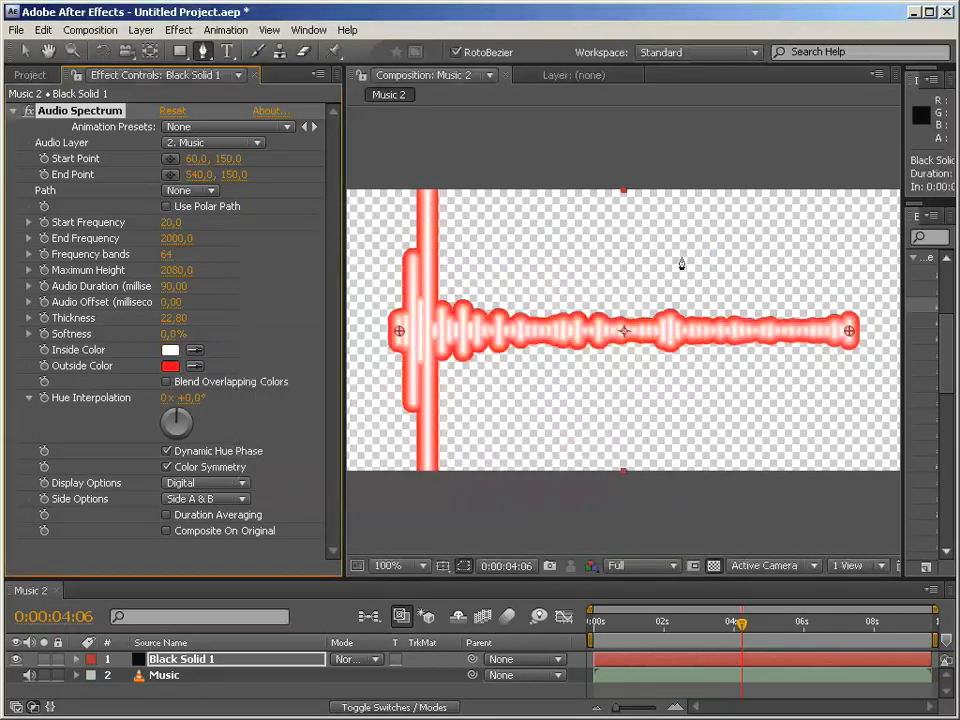
# At 0:00:03:11, enable Blend Overlapping Colors and set the Hue Interpolation to 212 degrees
pyautogui.moveTo(741, 622); pyautogui.dragTo(713, 624)
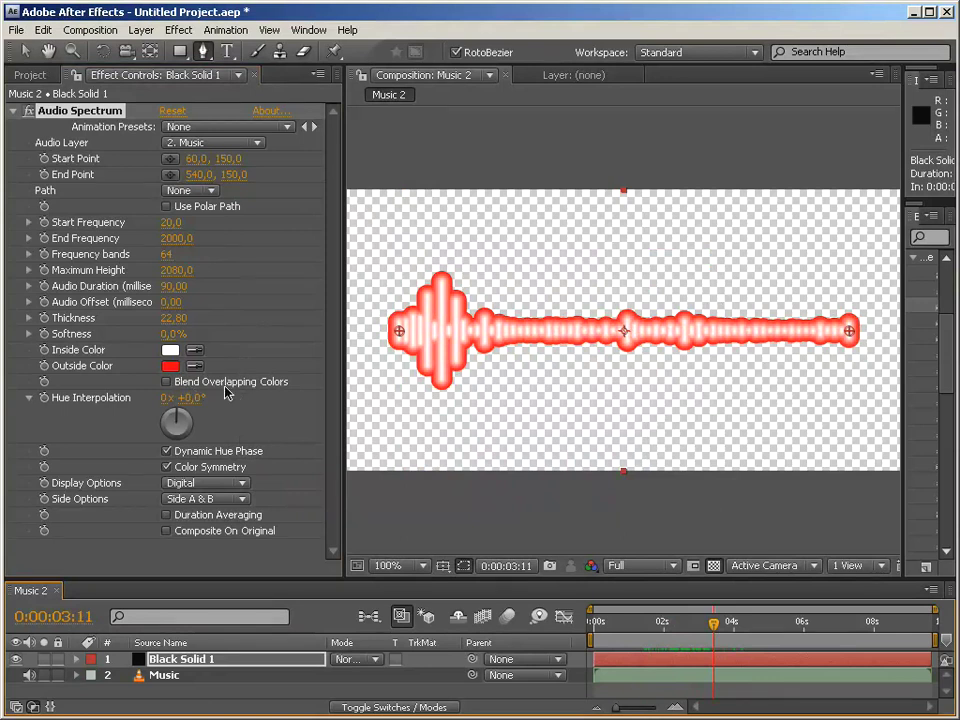
pyautogui.click(166, 382)
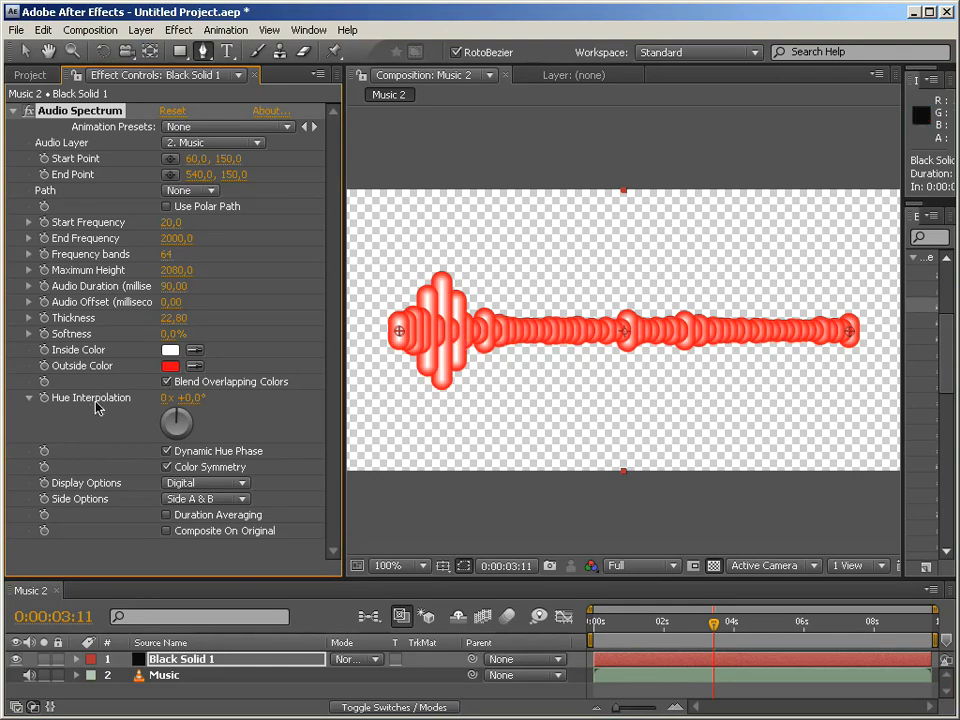
pyautogui.moveTo(194, 405); pyautogui.dragTo(385, 394)
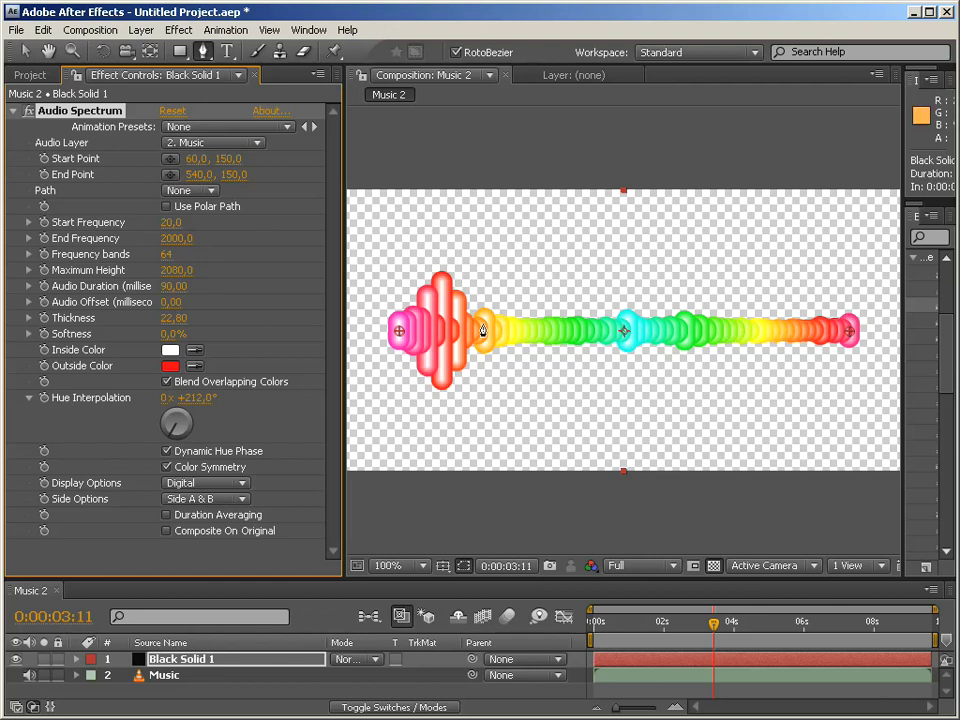
# Trace the hue range in the Outside Color picker, starting from red, and close the picker
pyautogui.click(170, 367)
pyautogui.moveTo(514, 228); pyautogui.dragTo(480, 470)
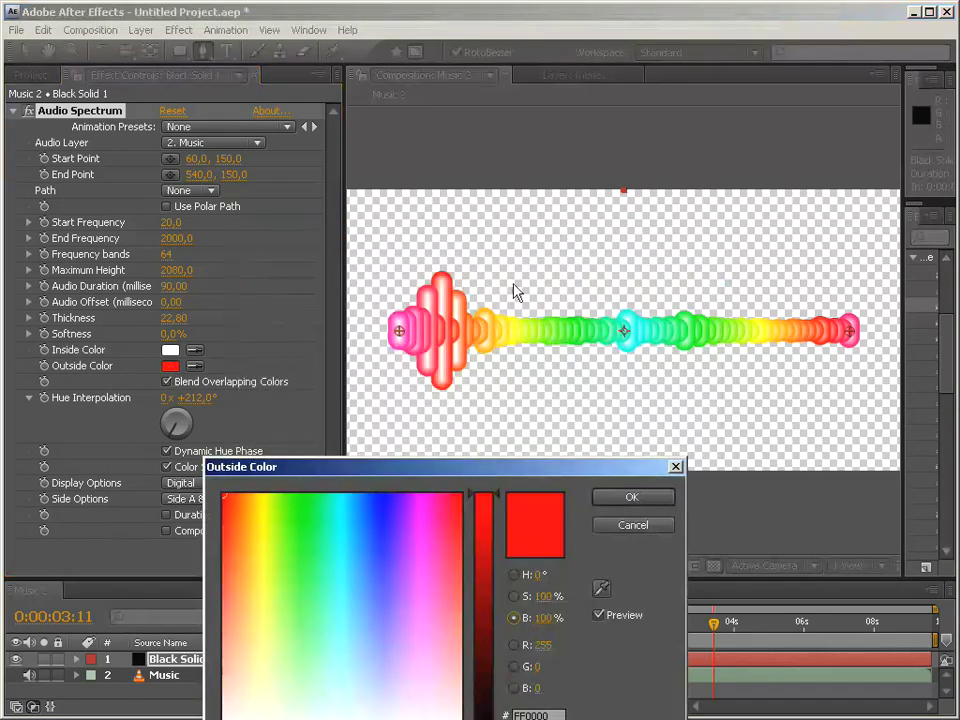
pyautogui.click(231, 491)
pyautogui.moveTo(231, 491); pyautogui.dragTo(465, 470)
pyautogui.click(622, 498)
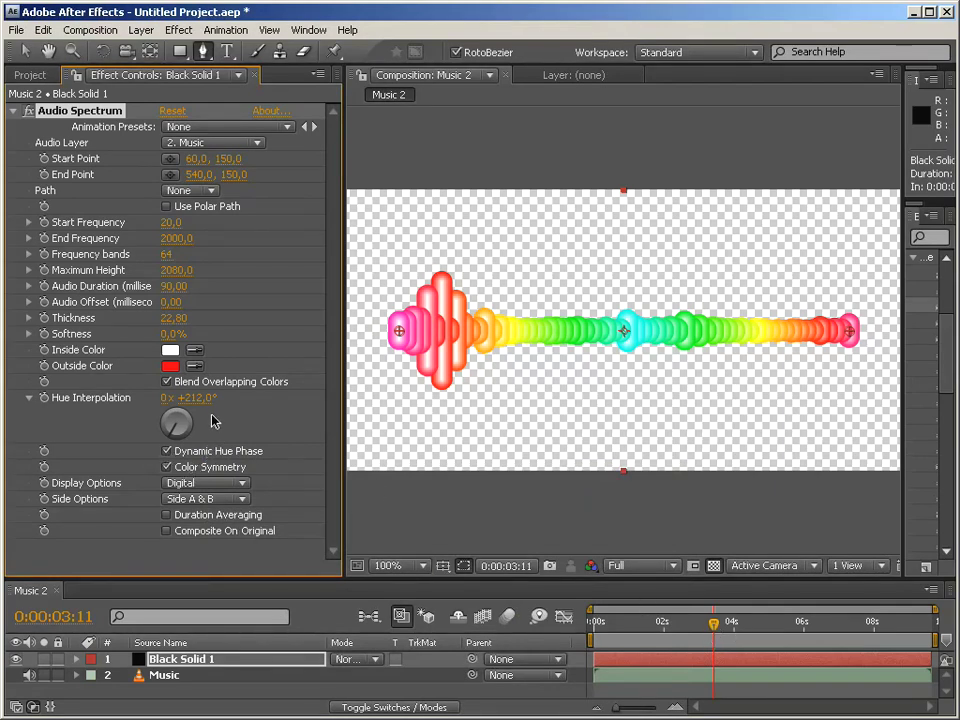
# Preview the shifting hues between 0:00:02:03 and 0:00:02:19, and turn off Dynamic Hue Phase
pyautogui.moveTo(723, 626); pyautogui.dragTo(667, 624)
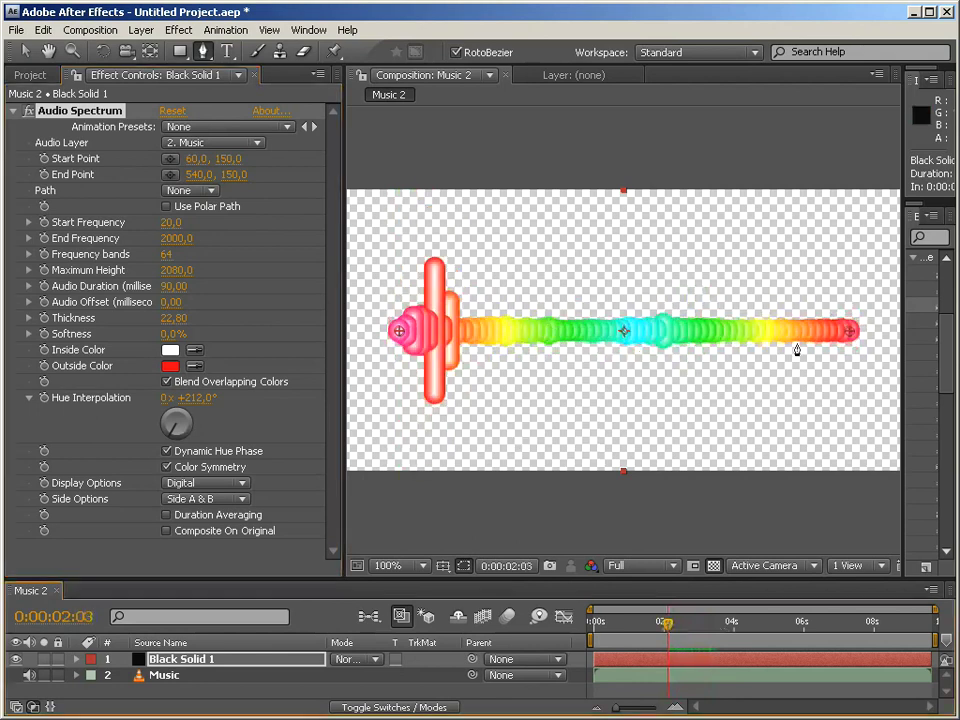
pyautogui.moveTo(667, 624); pyautogui.dragTo(692, 627)
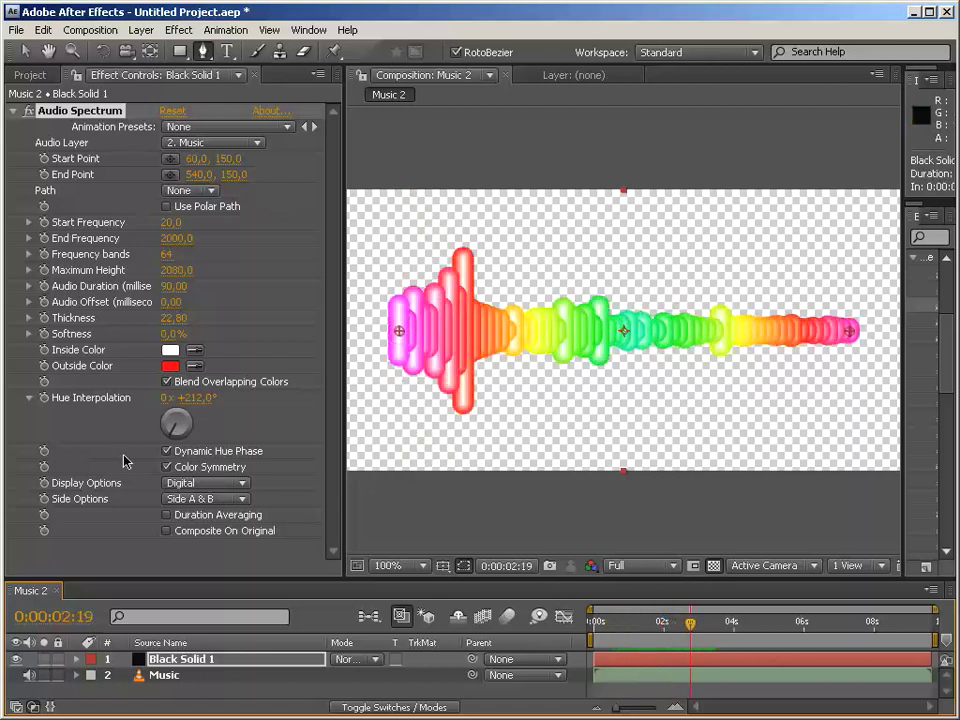
pyautogui.click(167, 452)
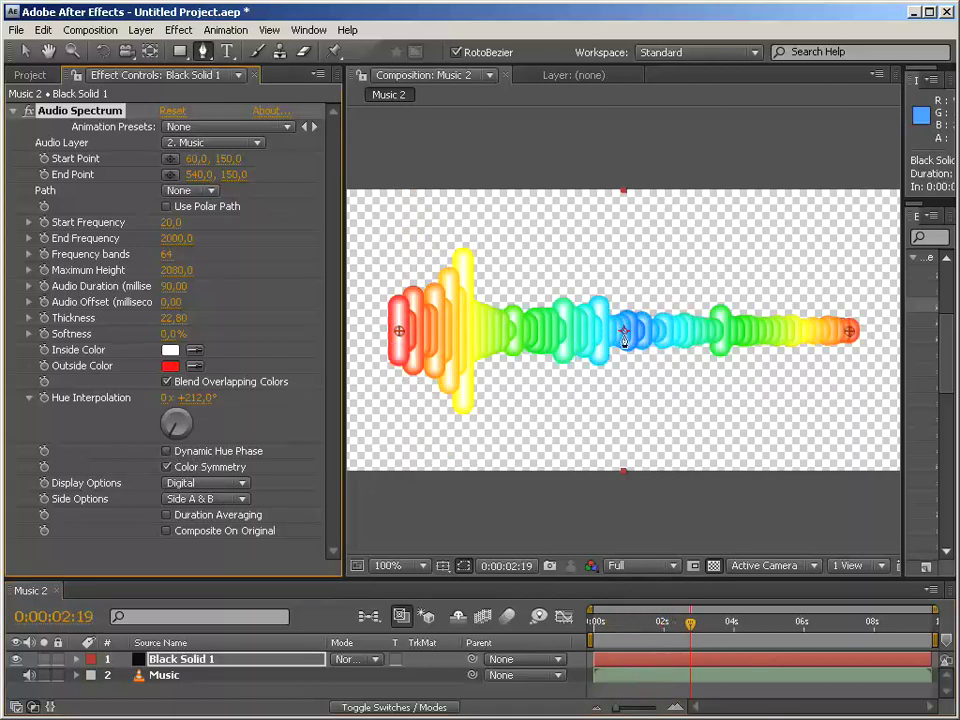
# At 0:00:04:01, turn off Color Symmetry and set the Hue Interpolation to exactly one full revolution (1x +0.0°)
pyautogui.moveTo(690, 627); pyautogui.dragTo(736, 627)
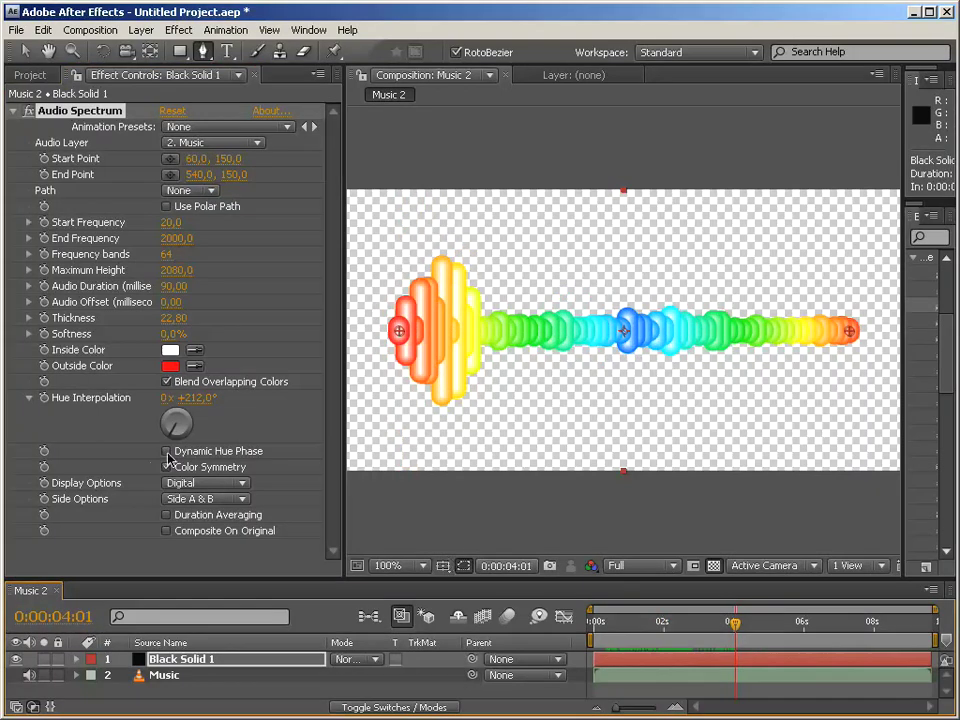
pyautogui.moveTo(190, 397); pyautogui.dragTo(626, 330)
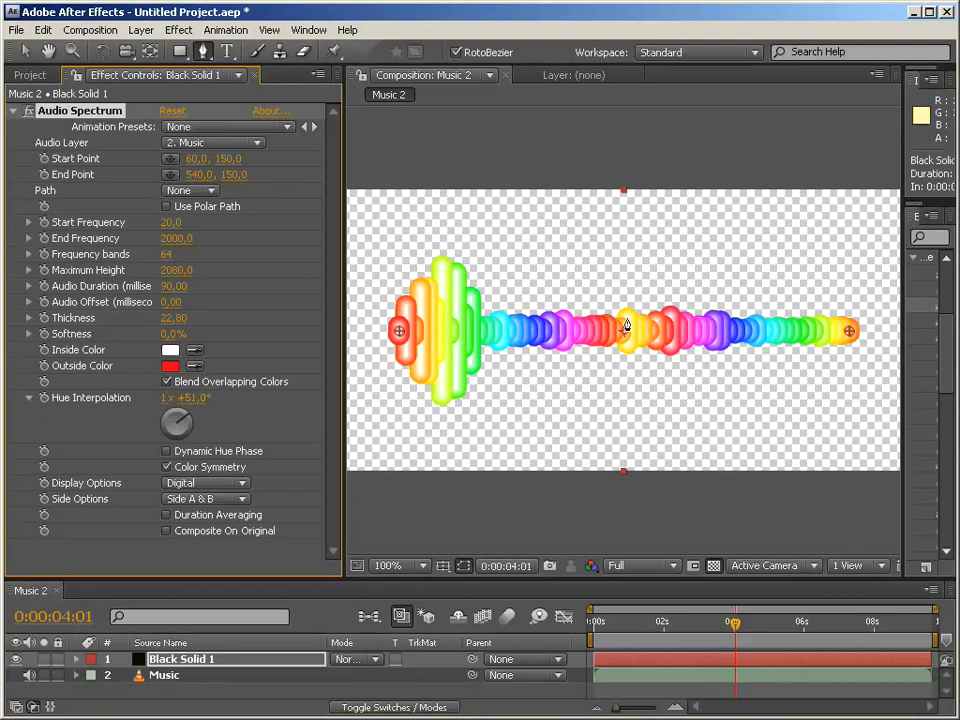
pyautogui.click(166, 467)
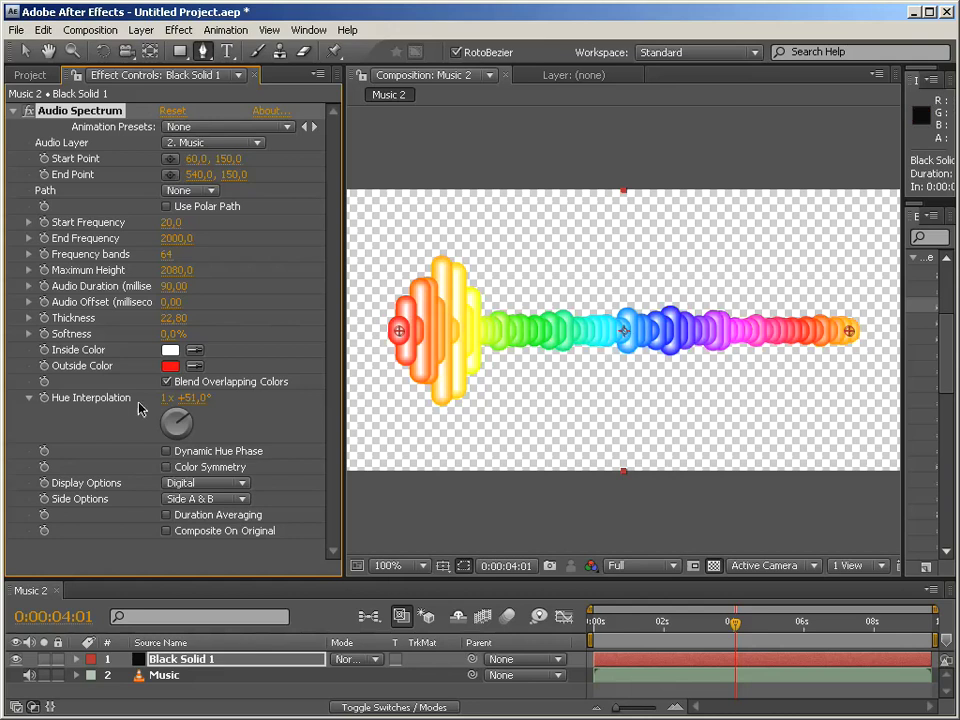
pyautogui.moveTo(190, 407); pyautogui.dragTo(70, 385)
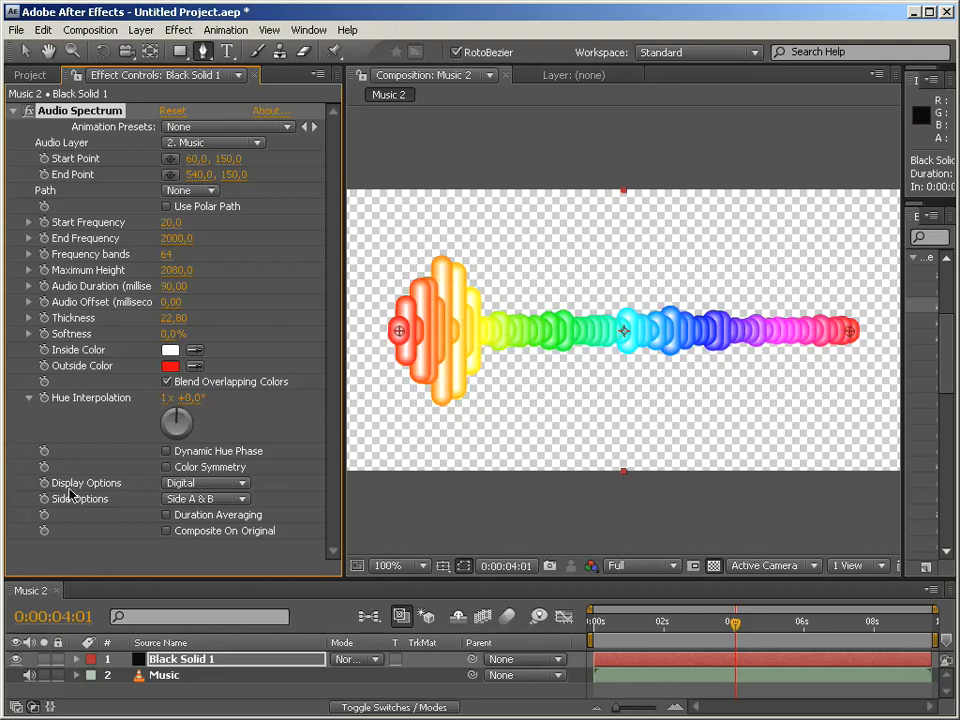
# Set the spectrum's Display Options to Analog lines and its Thickness to 6.60
pyautogui.click(242, 489)
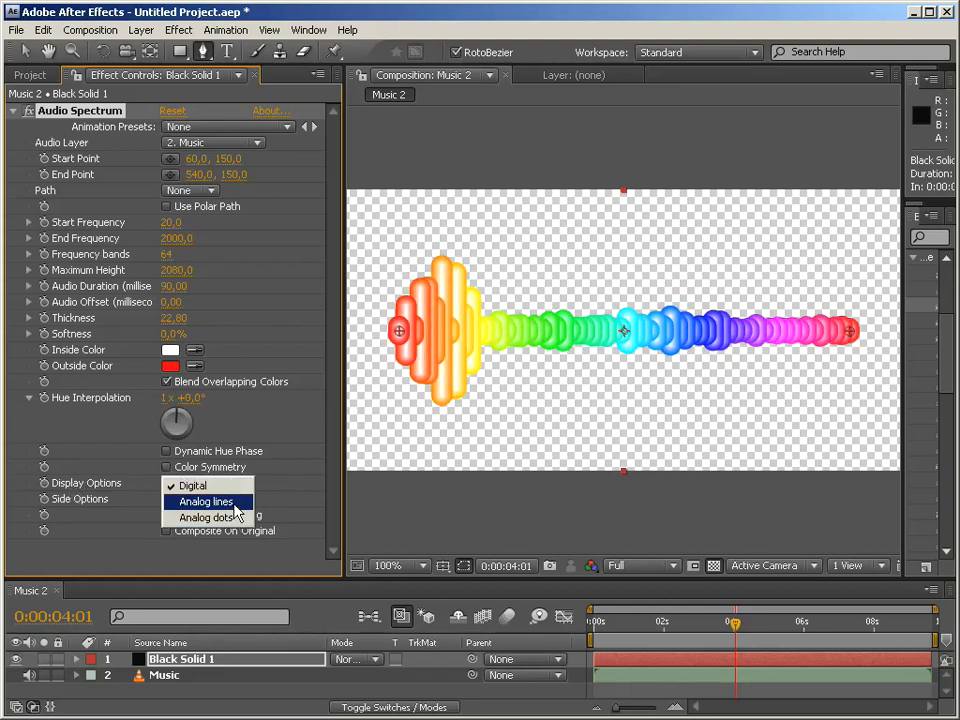
pyautogui.click(210, 501)
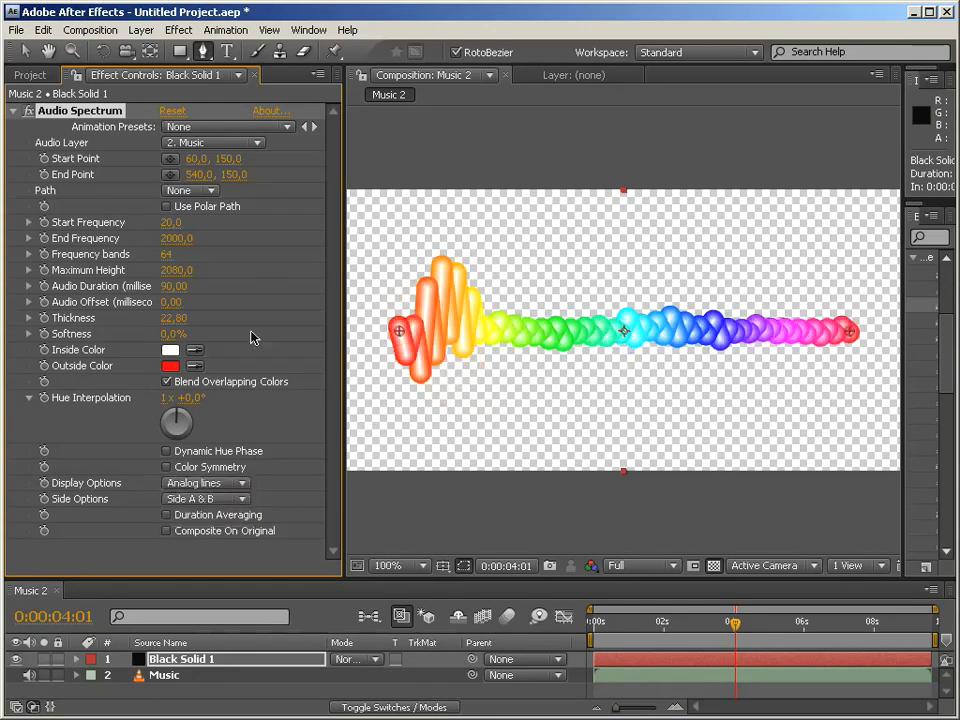
pyautogui.moveTo(172, 318); pyautogui.dragTo(27, 318)
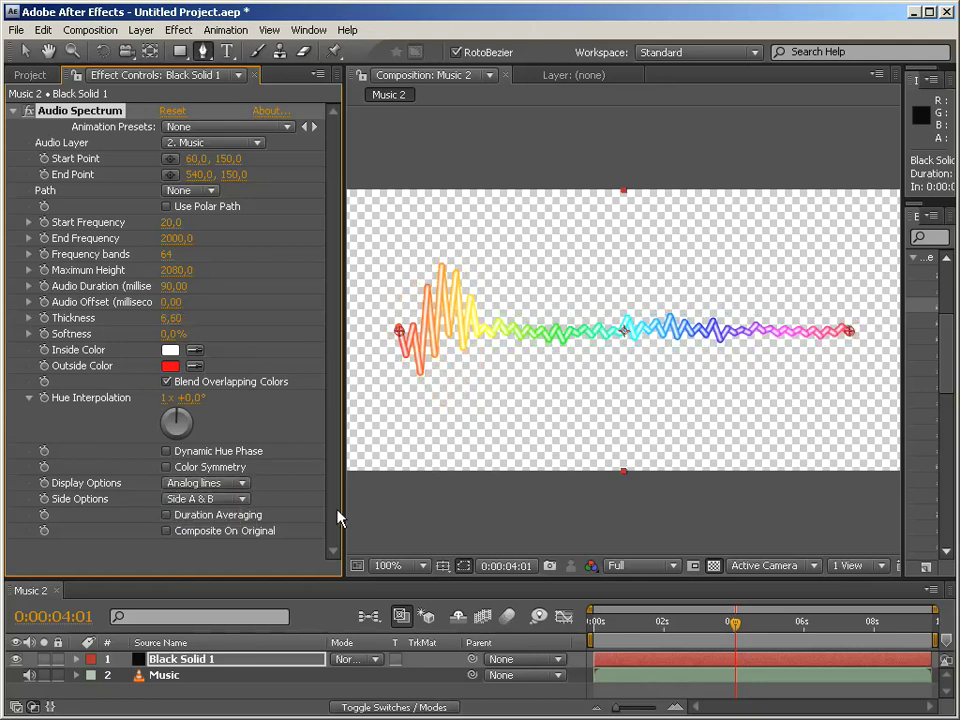
# Try the Digital display with the thinner bars, and return the spectrum to Analog lines
pyautogui.click(195, 484)
pyautogui.click(212, 468)
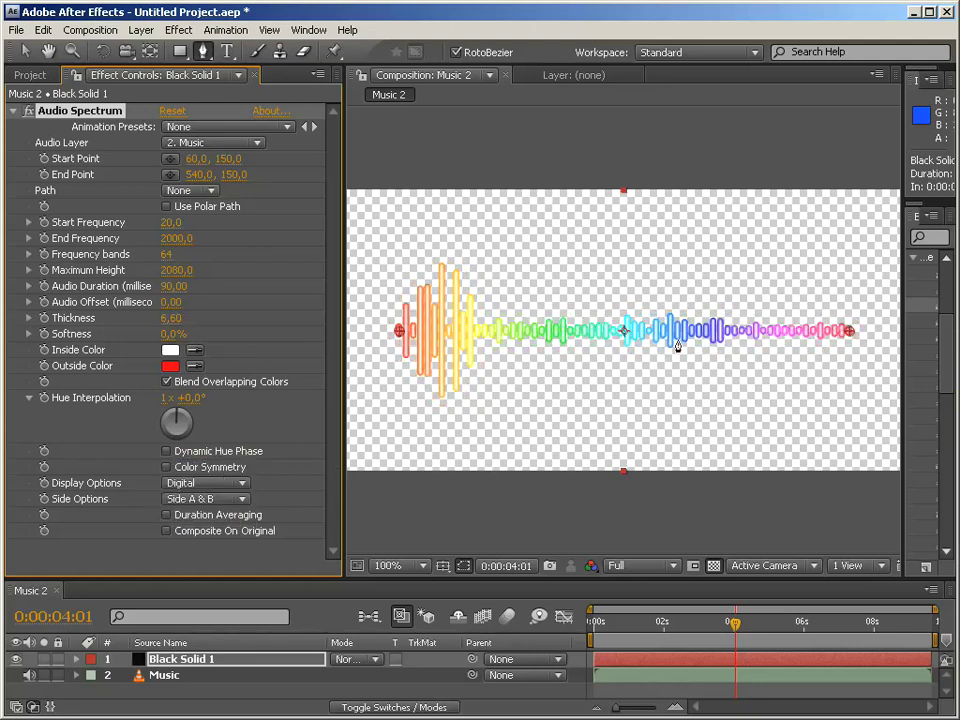
pyautogui.click(195, 484)
pyautogui.click(200, 499)
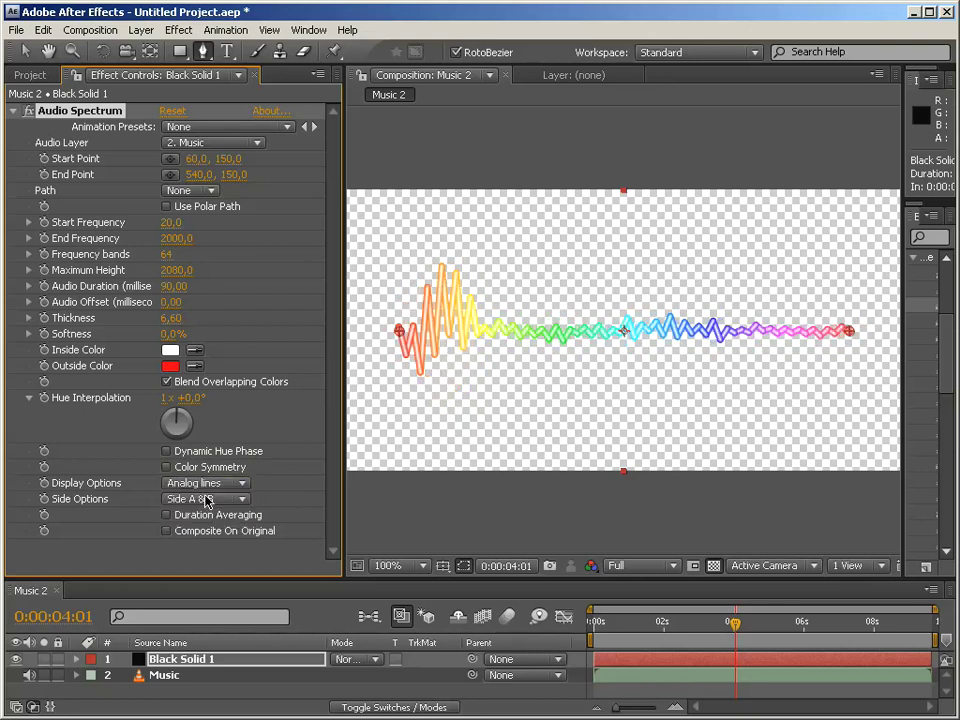
# Display the spectrum as Analog dots with Composite On Original enabled, previewing it at 0:00:03:12 and 0:00:00:13
pyautogui.click(216, 487)
pyautogui.click(197, 497)
pyautogui.moveTo(733, 622); pyautogui.dragTo(715, 622)
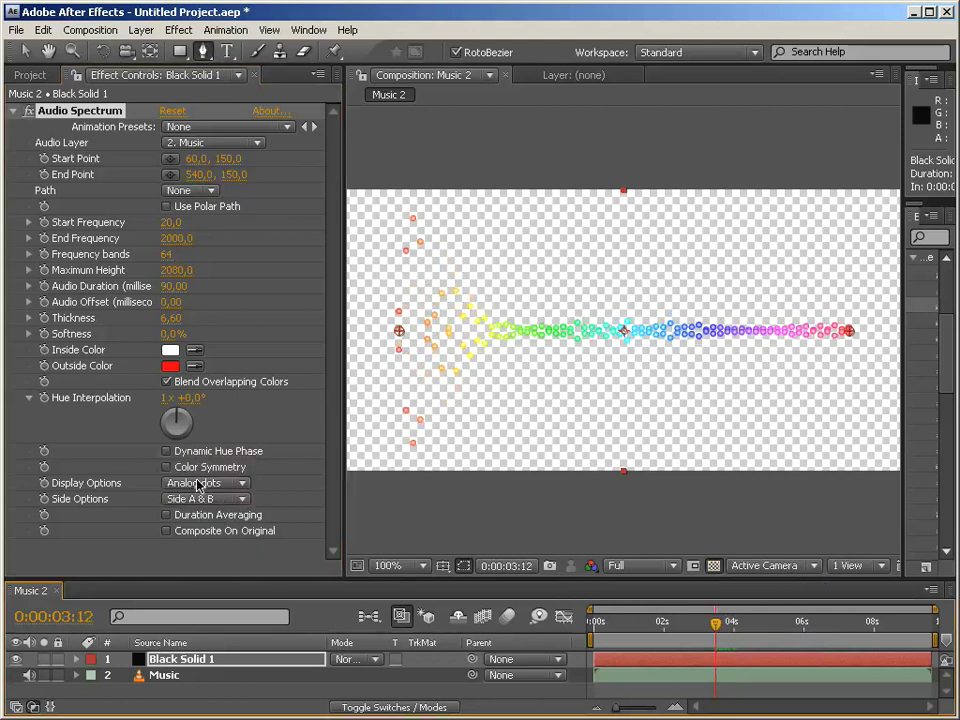
pyautogui.click(166, 531)
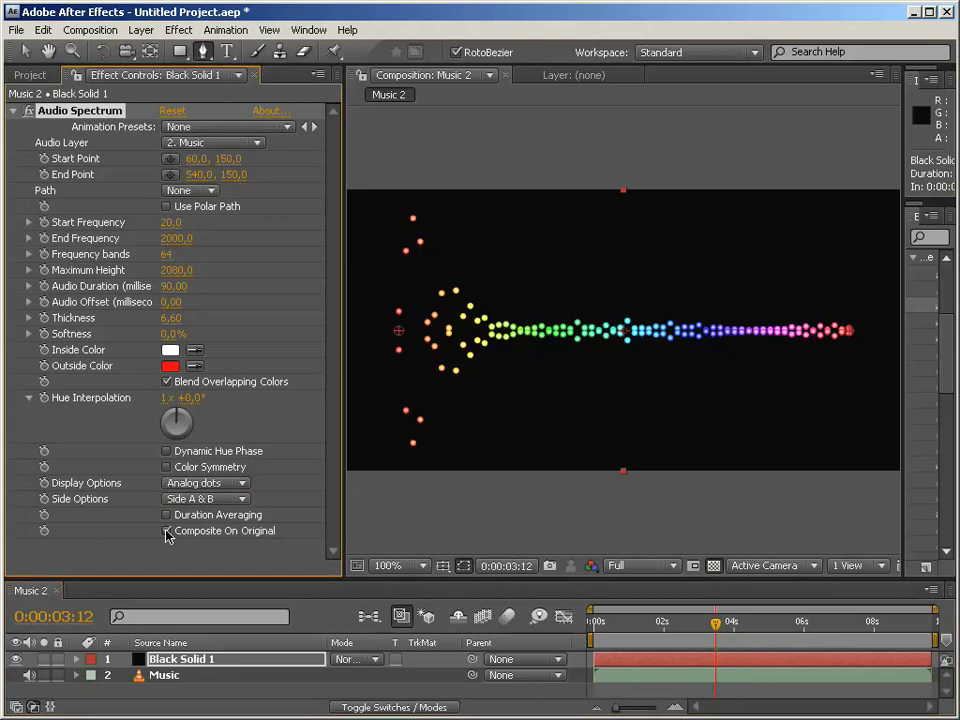
pyautogui.moveTo(726, 636); pyautogui.dragTo(615, 630)
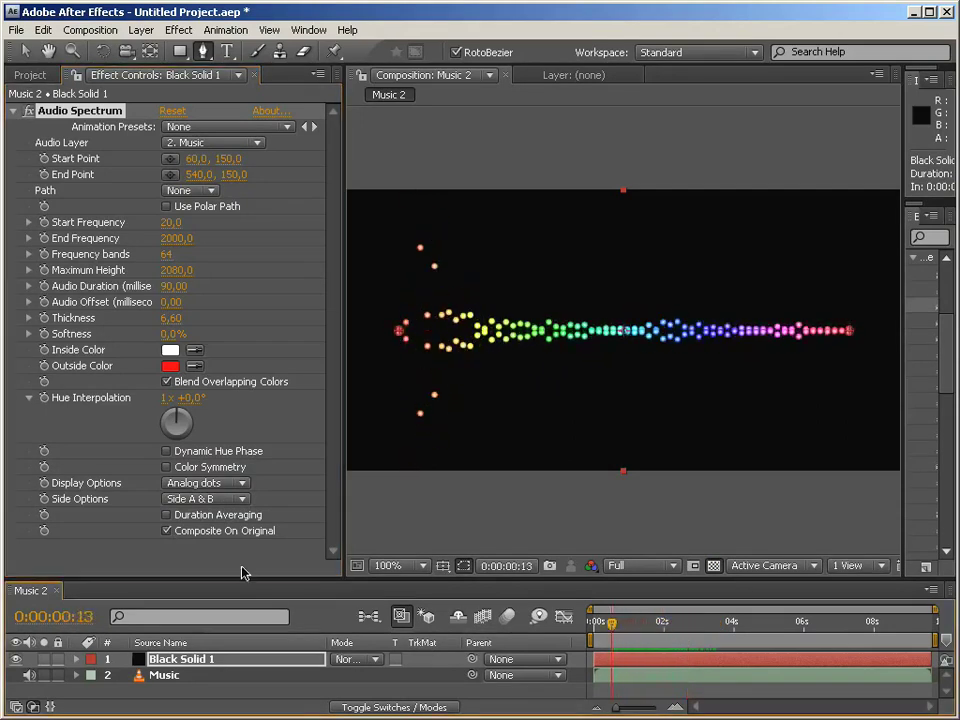
# Compare Side A alone and Side B alone on the dot spectrum, and restore Side A & B
pyautogui.click(222, 499)
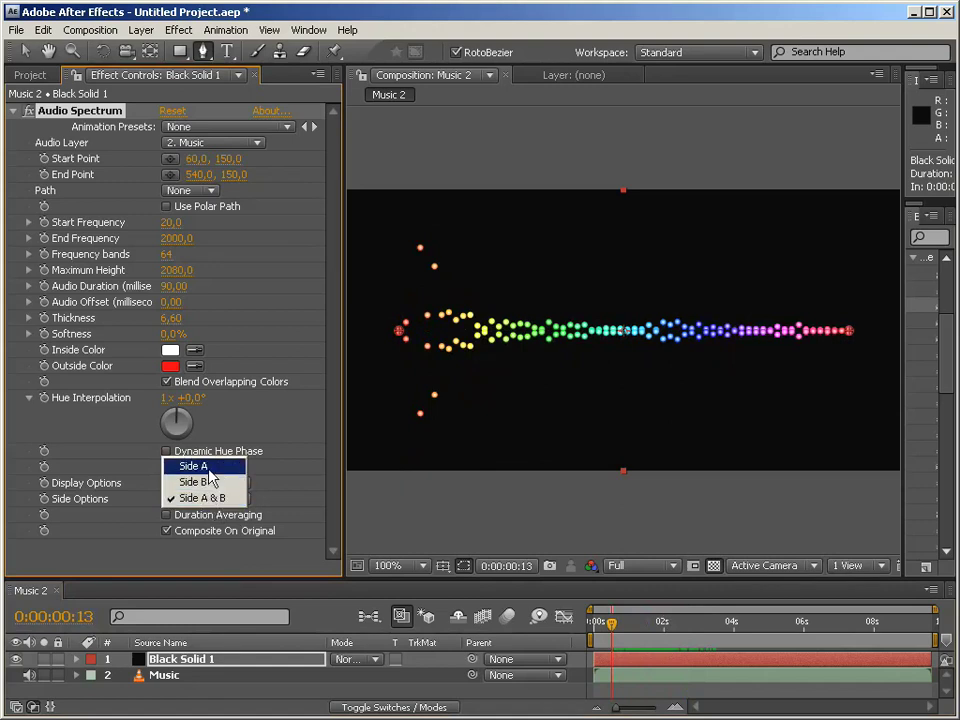
pyautogui.click(205, 466)
pyautogui.click(232, 500)
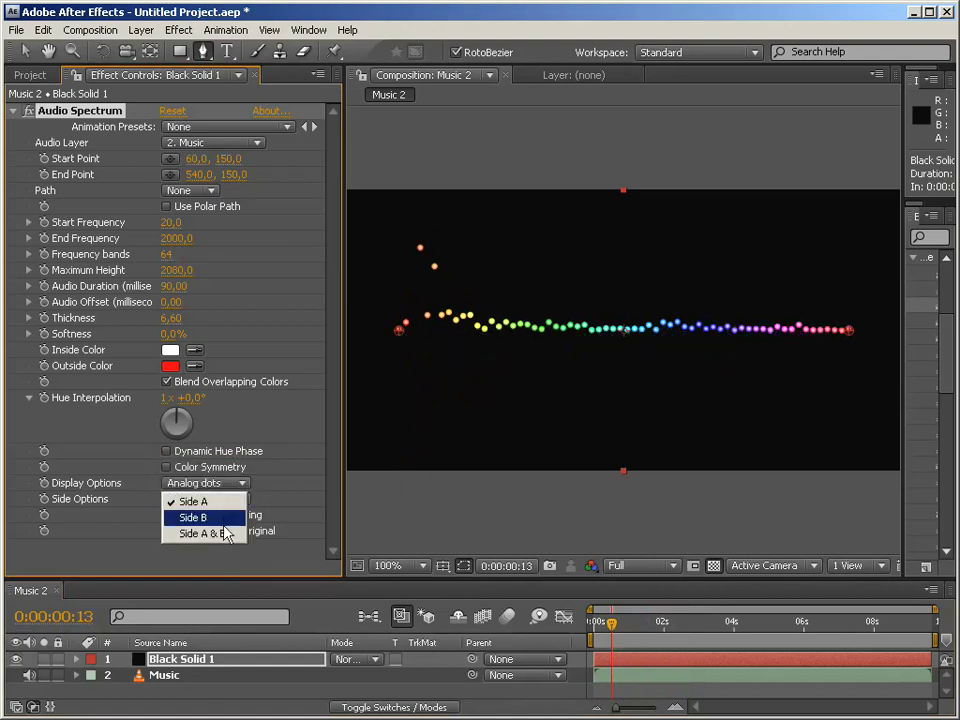
pyautogui.click(224, 516)
pyautogui.click(224, 499)
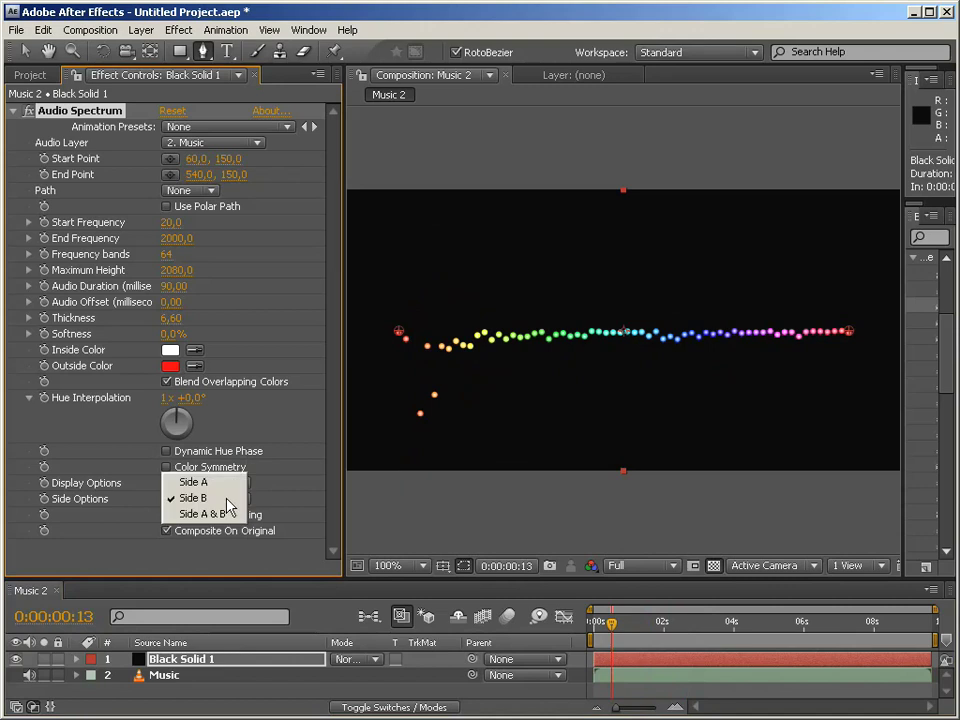
pyautogui.click(224, 514)
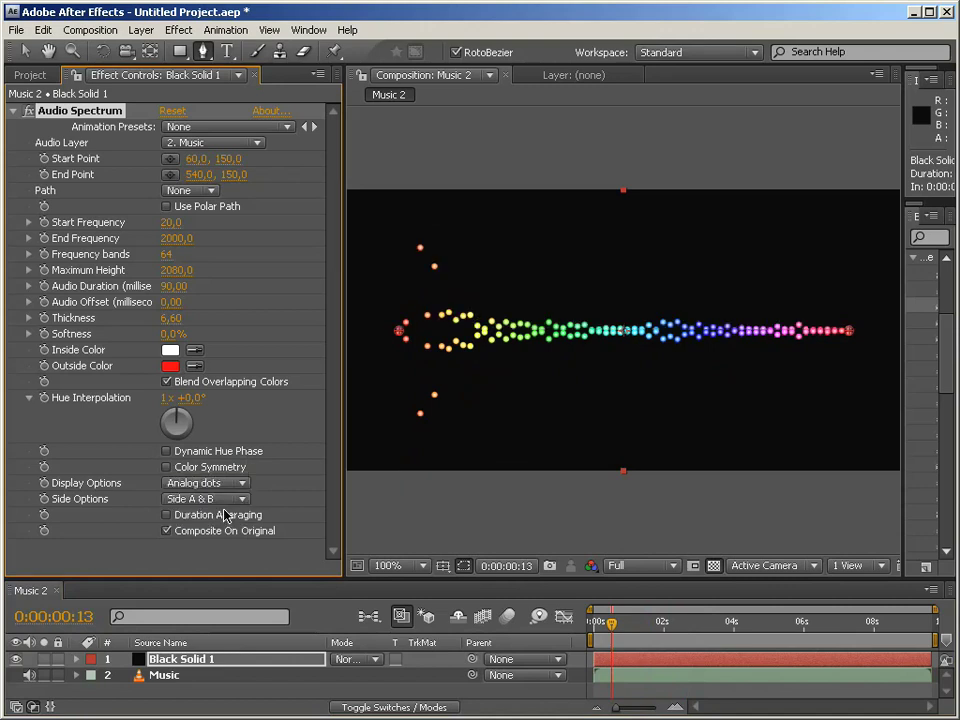
# Set the Display Options to Digital and try the bars on Side A only and on Side B only
pyautogui.click(193, 484)
pyautogui.click(200, 450)
pyautogui.click(205, 499)
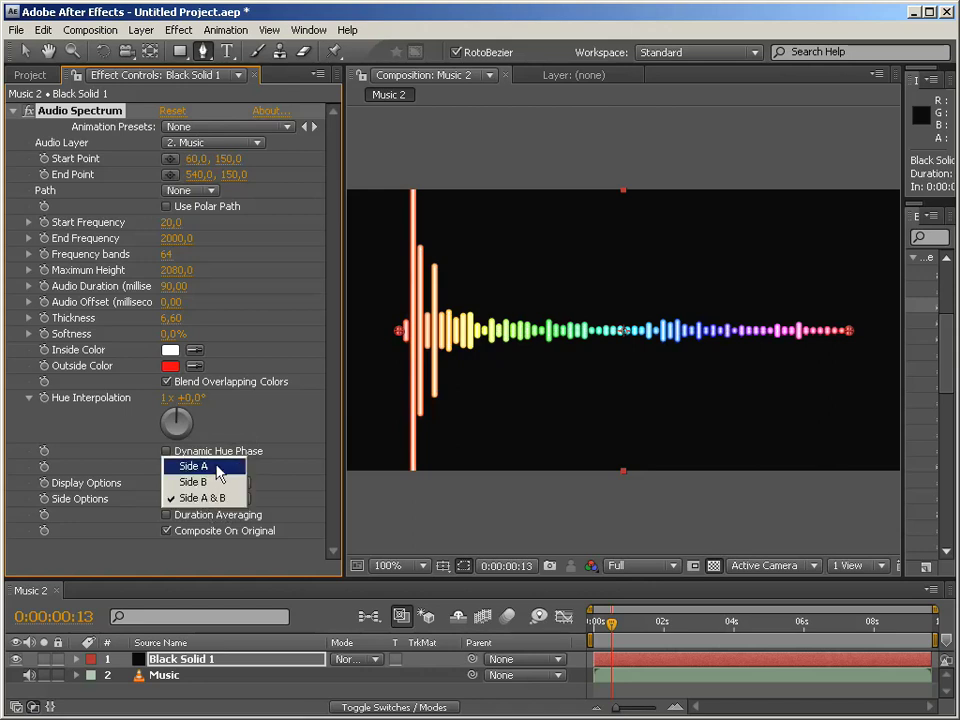
pyautogui.click(190, 466)
pyautogui.click(213, 500)
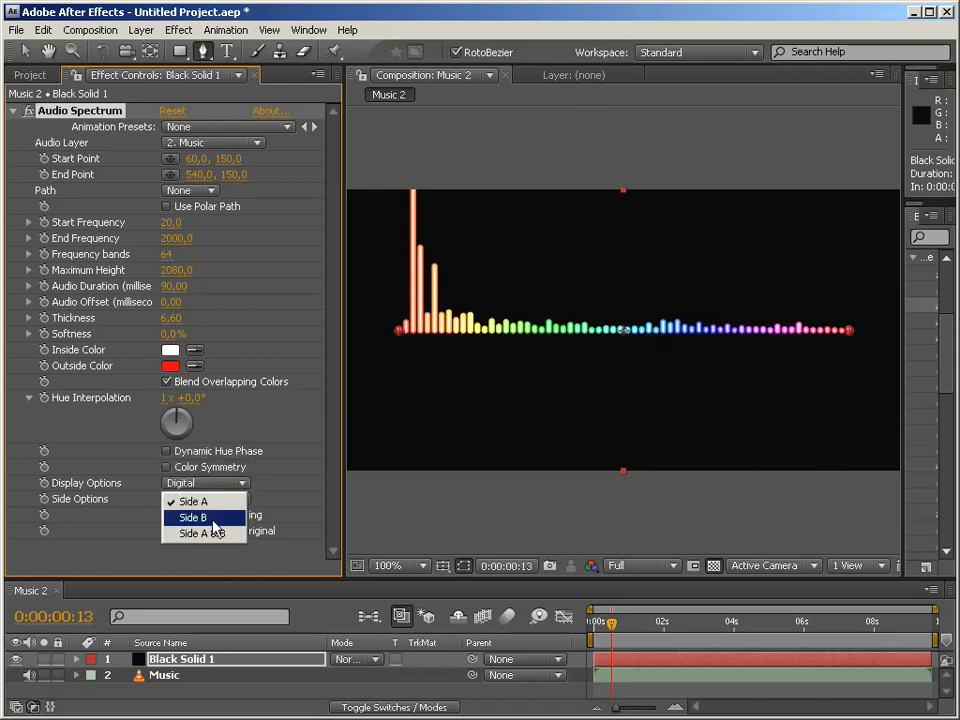
pyautogui.click(214, 516)
# Try Analog lines on Side B, and restore the Digital display with Side A & B
pyautogui.click(213, 484)
pyautogui.click(207, 501)
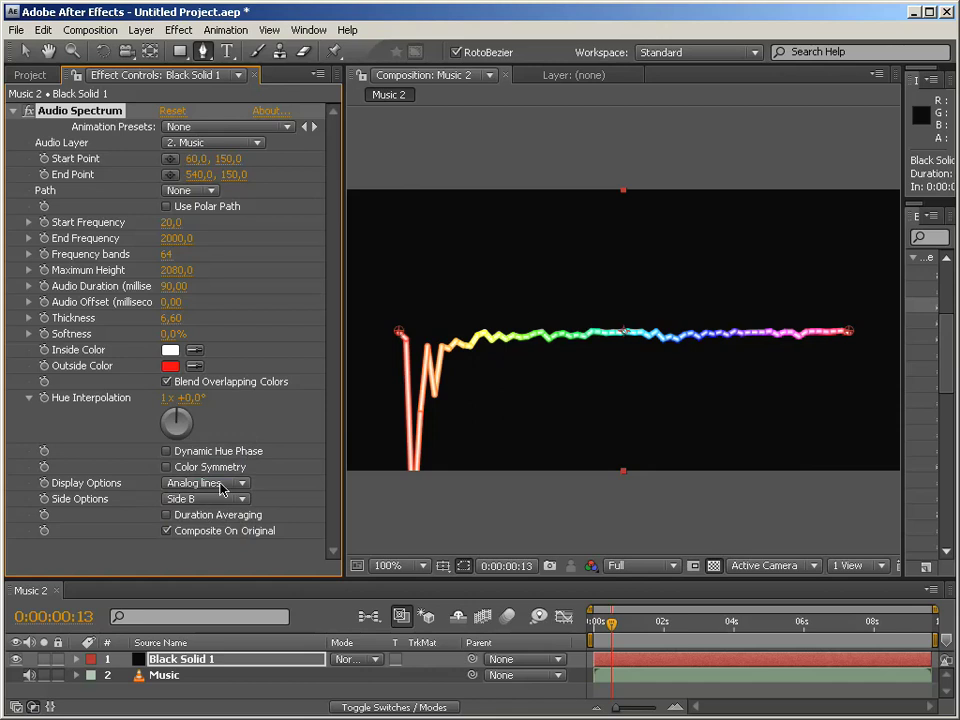
pyautogui.click(222, 488)
pyautogui.click(228, 467)
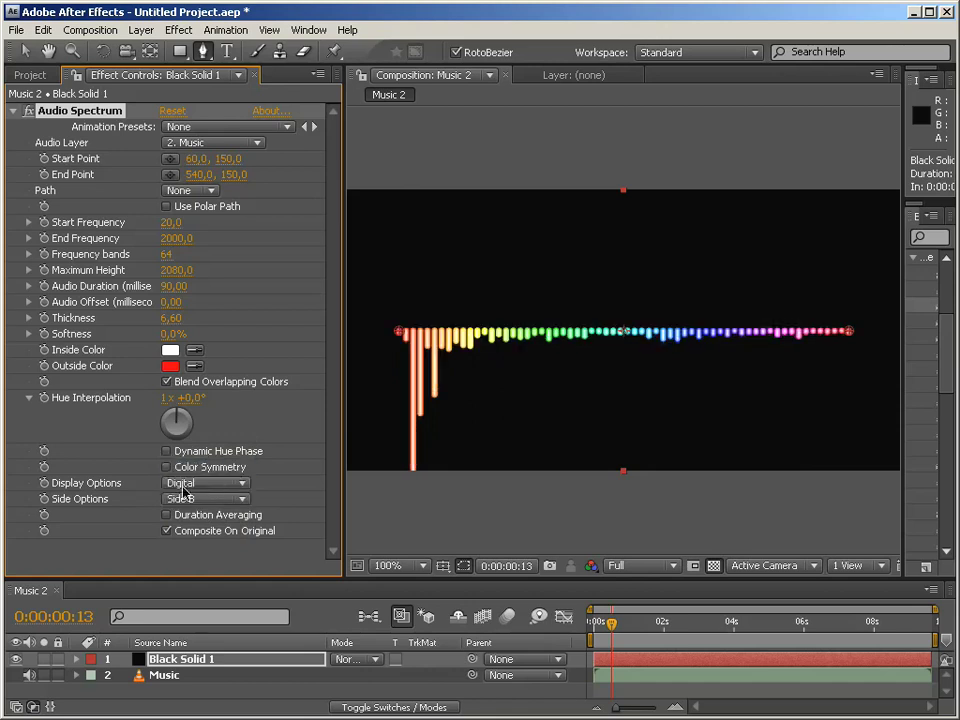
pyautogui.click(235, 500)
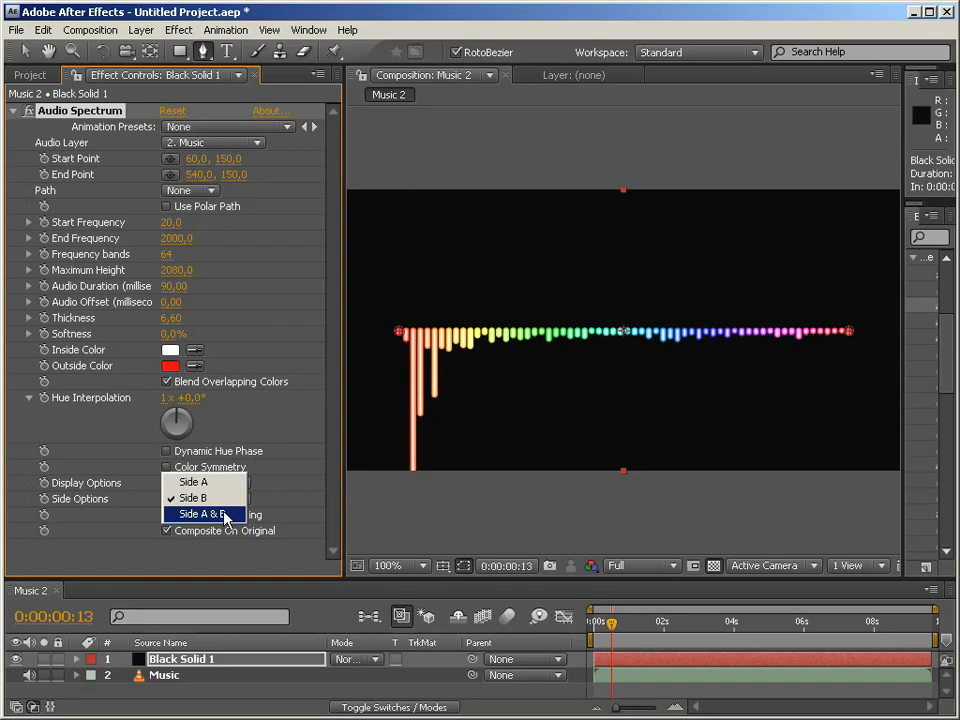
pyautogui.click(227, 516)
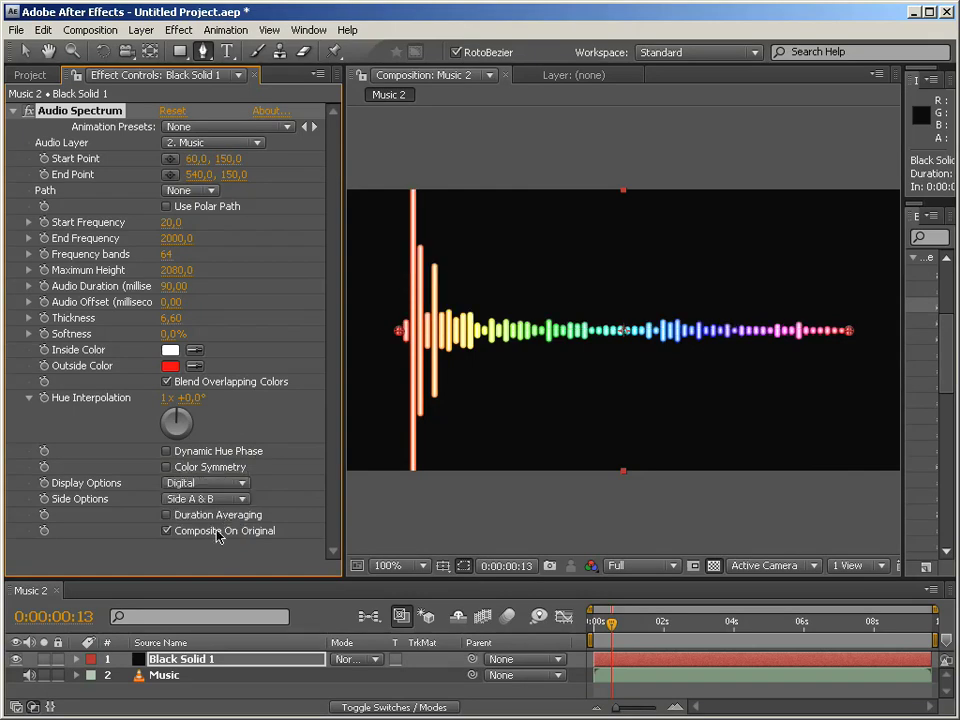
# Try Duration Averaging, preview it at 0:00:06:09 and 0:00:03:11, and turn it off
pyautogui.click(167, 516)
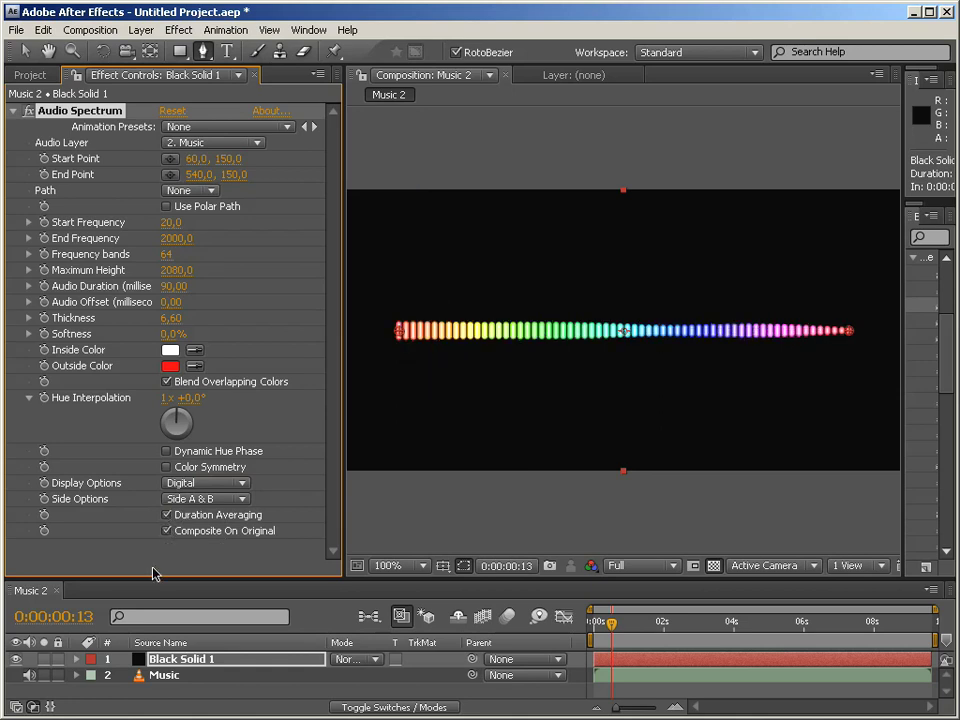
pyautogui.moveTo(618, 632); pyautogui.dragTo(817, 625)
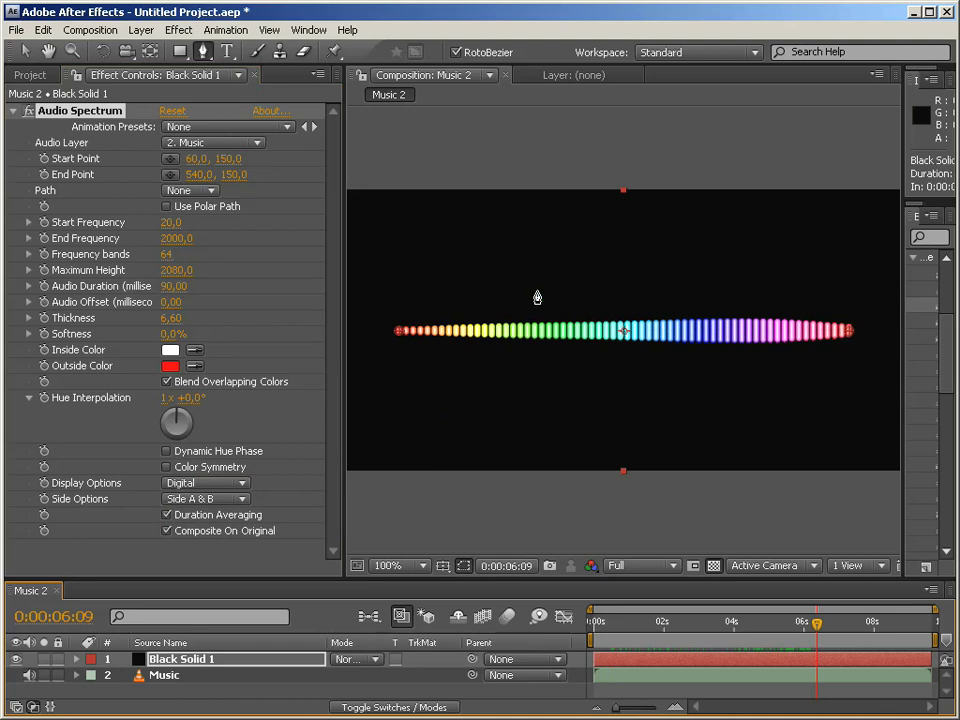
pyautogui.moveTo(816, 651); pyautogui.dragTo(713, 626)
pyautogui.click(167, 515)
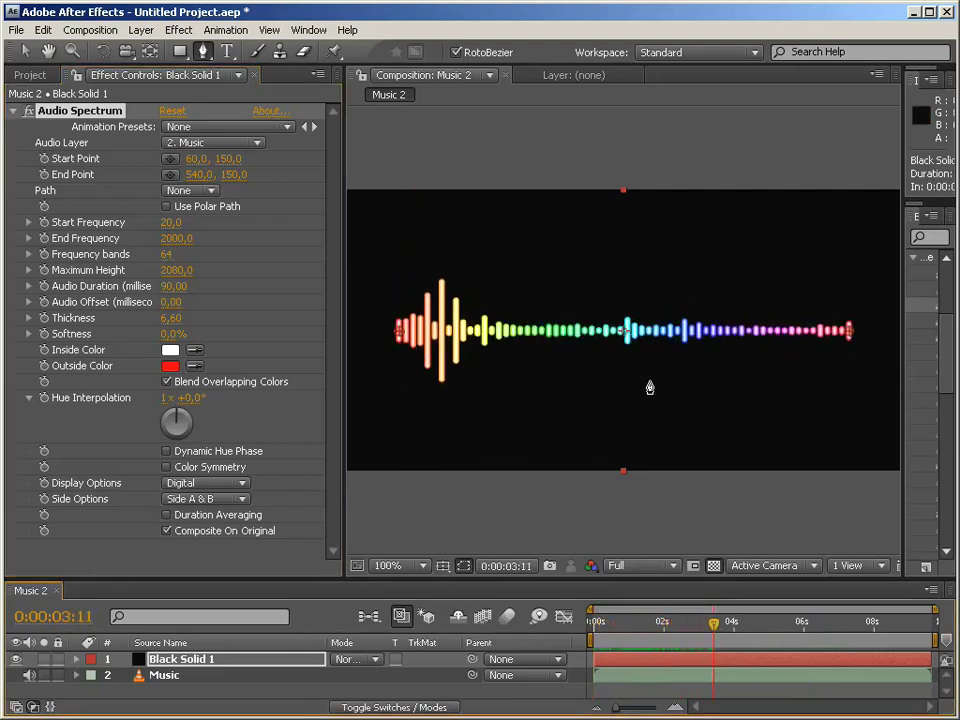
# Limit the spectrum to Side A and duplicate the Black Solid 1 layer
pyautogui.click(205, 503)
pyautogui.click(186, 463)
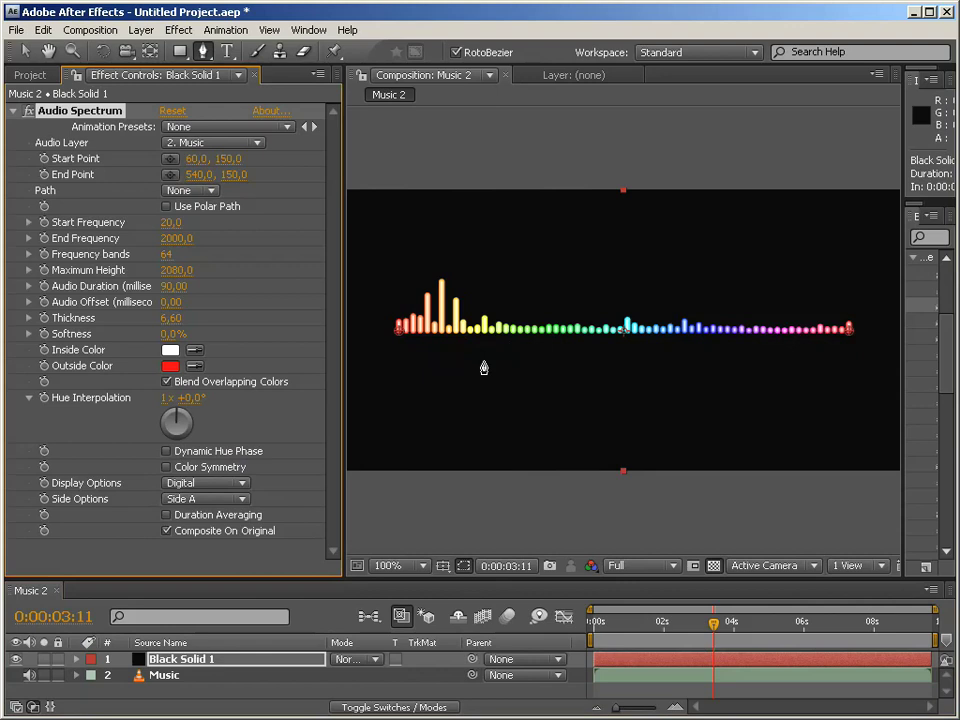
pyautogui.click(184, 666)
pyautogui.hotkey('ctrl', 'd')
# Flip the upper Black Solid 1 copy vertically to a scale of 100%, -100% and set its blending mode to Add
pyautogui.press('v')
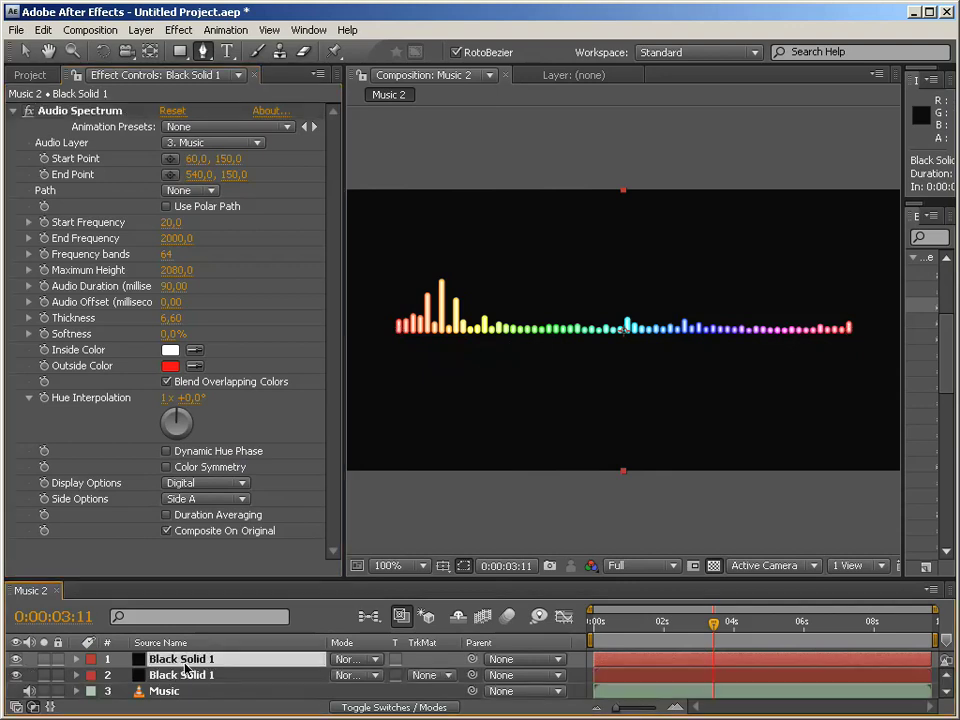
pyautogui.moveTo(623, 192); pyautogui.dragTo(620, 476)
pyautogui.press('shift')
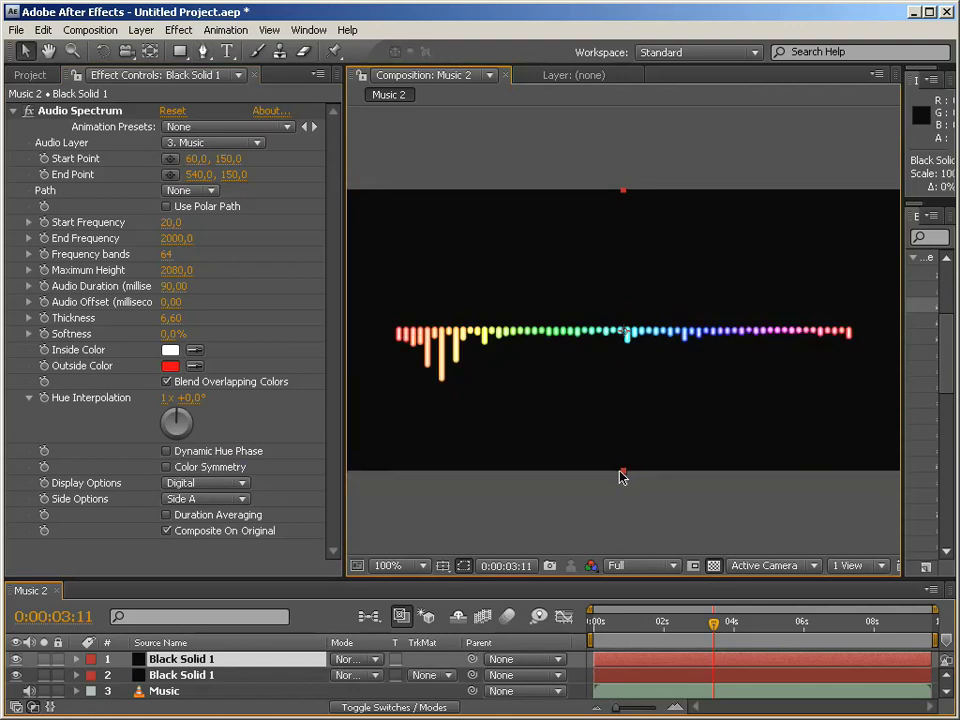
pyautogui.click(358, 659)
pyautogui.click(288, 340)
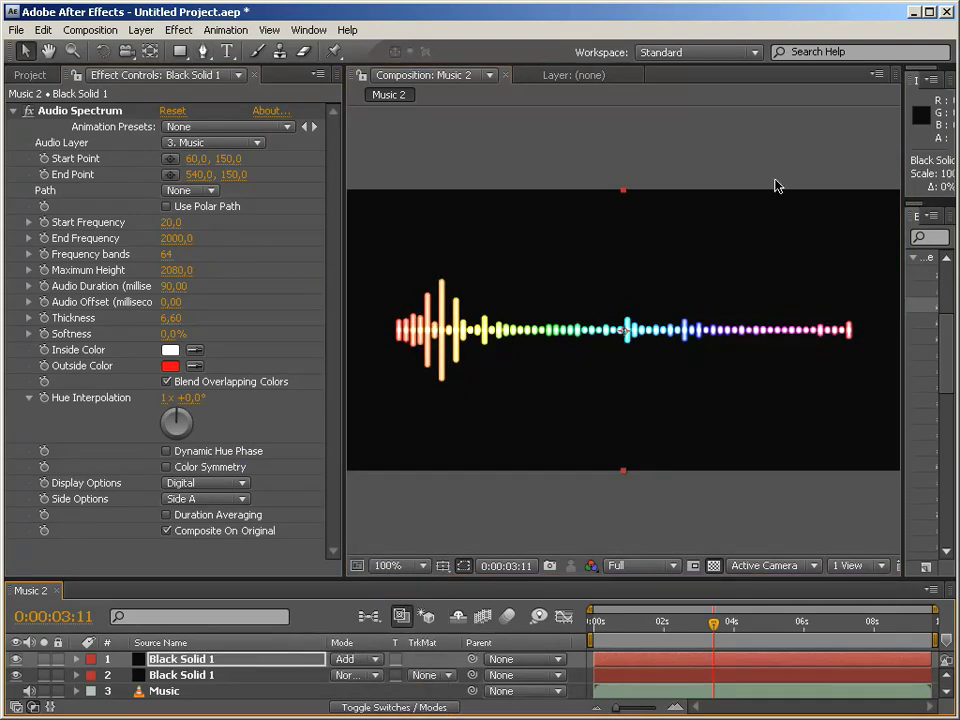
# Find and apply Fast Blur to the flipped solid with a Blurriness of 3
pyautogui.moveTo(903, 278); pyautogui.dragTo(760, 278)
pyautogui.write('blur')
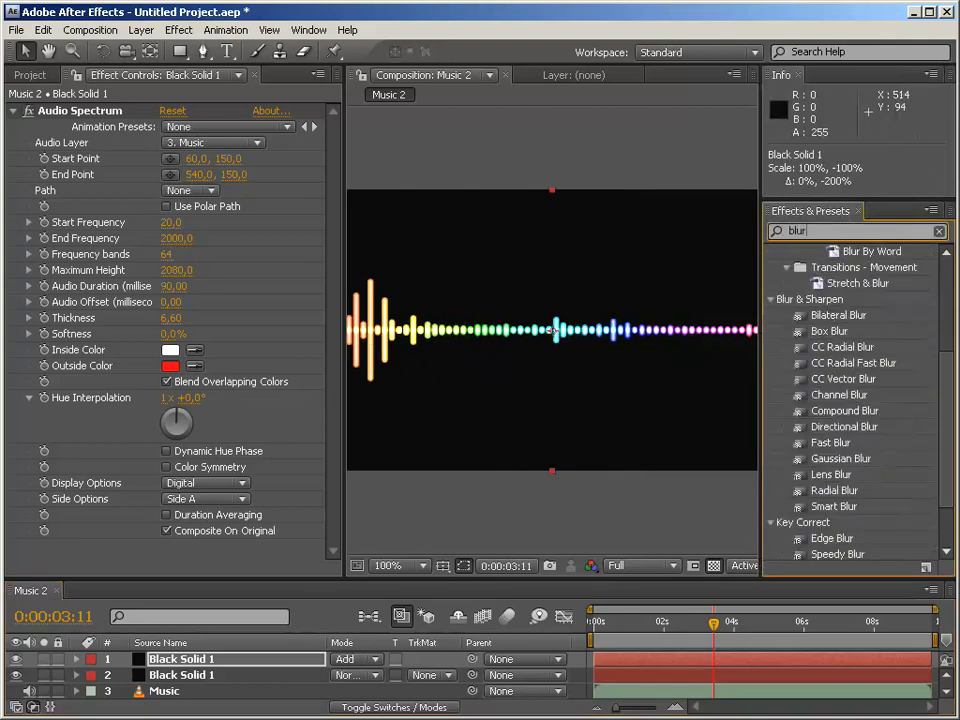
pyautogui.doubleClick(838, 443)
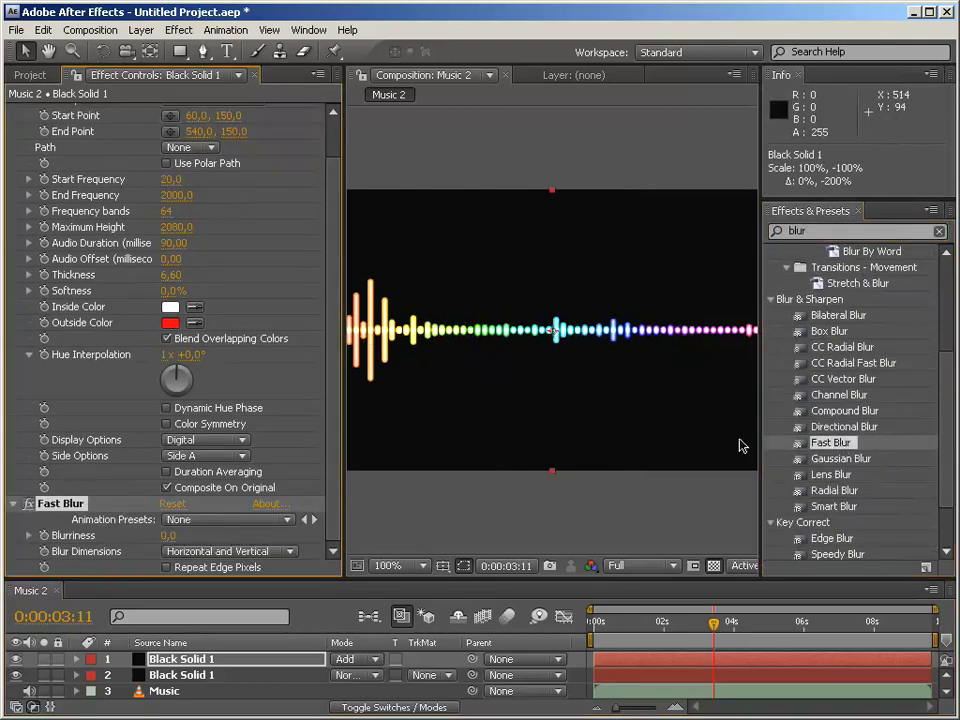
pyautogui.click(172, 536)
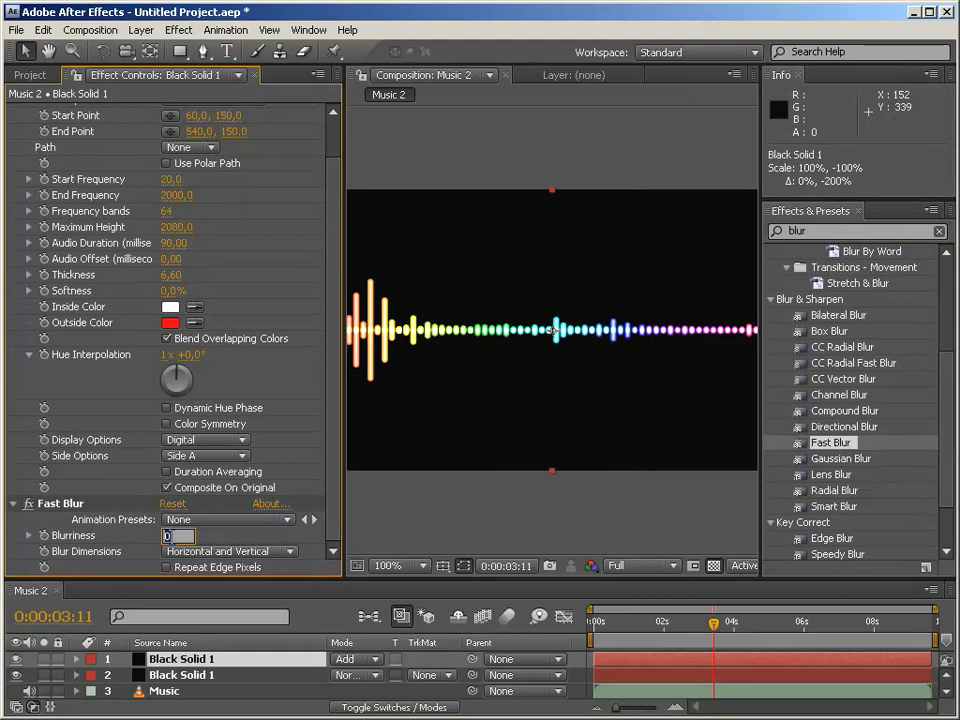
pyautogui.write('3')
pyautogui.press('Return')
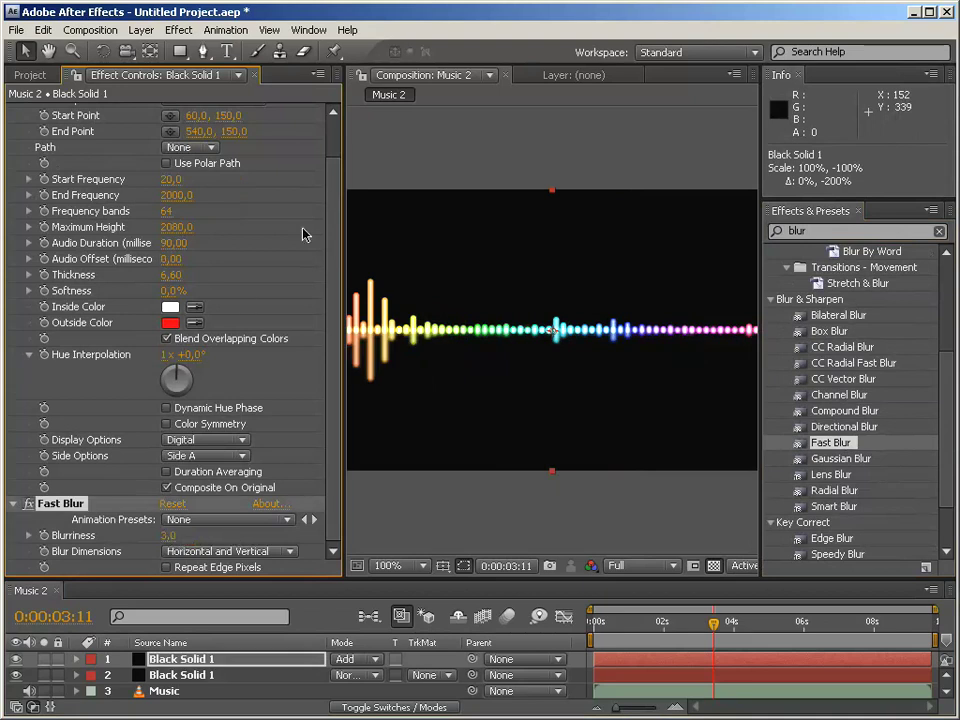
# Find the Linear Wipe effect and apply it to the flipped Black Solid 1 copy
pyautogui.scroll(10, 335, 235)
pyautogui.click(13, 110)
pyautogui.click(13, 126)
pyautogui.click(840, 231)
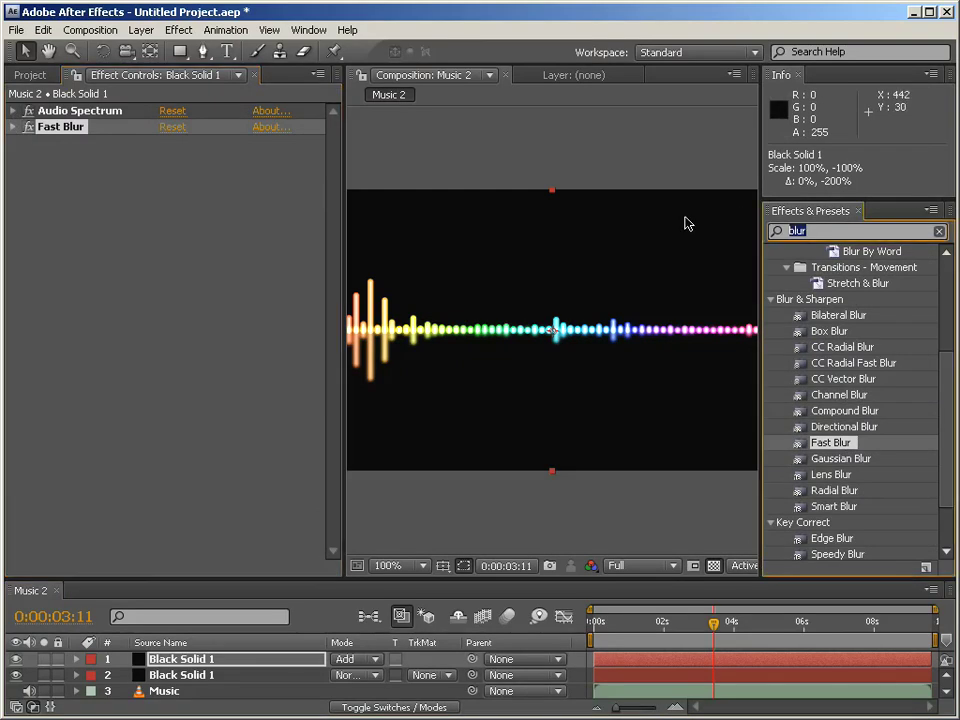
pyautogui.write('linear')
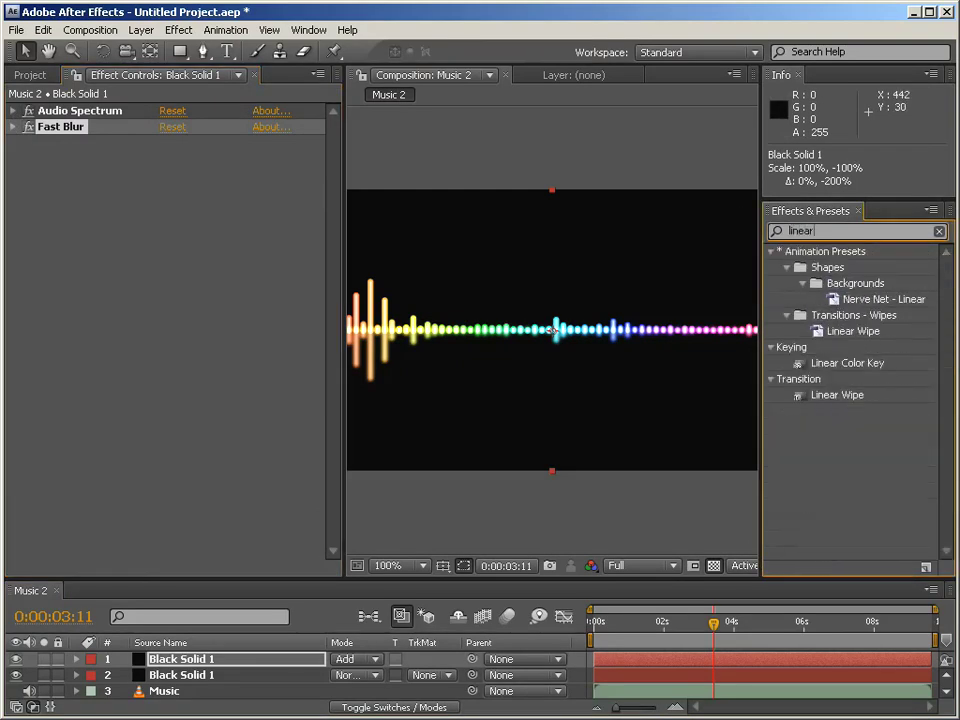
pyautogui.click(838, 396)
pyautogui.doubleClick(838, 396)
# Set the Linear Wipe's Wipe Angle to 180° and its Transition Completion to 43%
pyautogui.click(190, 190)
pyautogui.press('Return')
pyautogui.moveTo(165, 174); pyautogui.dragTo(216, 171)
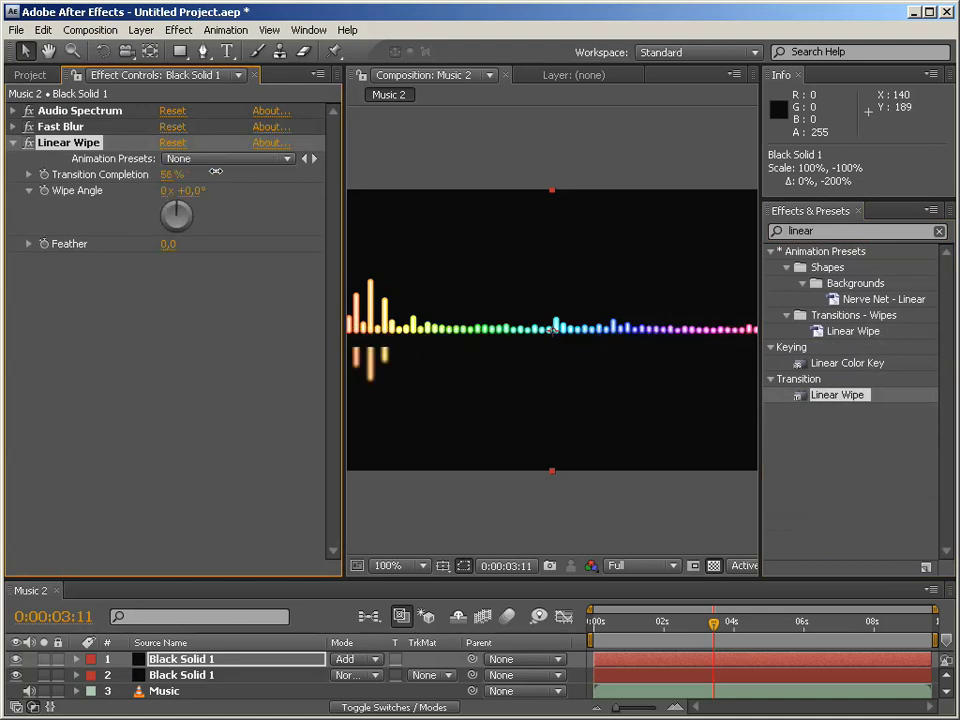
pyautogui.click(196, 190)
pyautogui.write('180')
pyautogui.press('Return')
pyautogui.moveTo(168, 174); pyautogui.dragTo(155, 173)
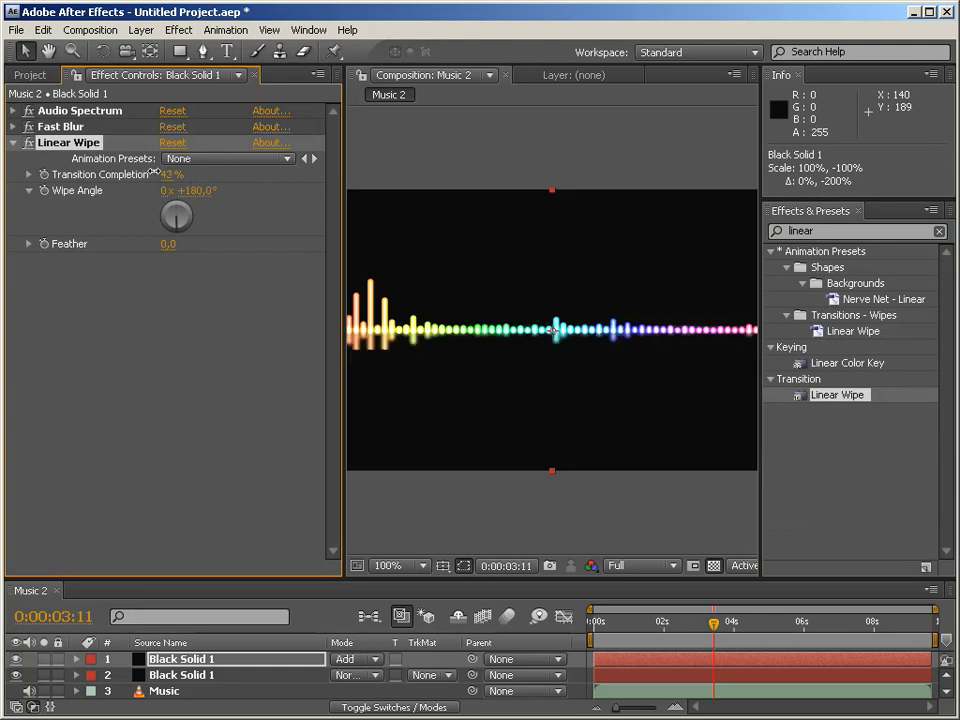
# Set the wipe's Feather to 39 and Transition Completion to 47%, and check the whole reflection at 0:00:04:16
pyautogui.moveTo(167, 244); pyautogui.dragTo(208, 244)
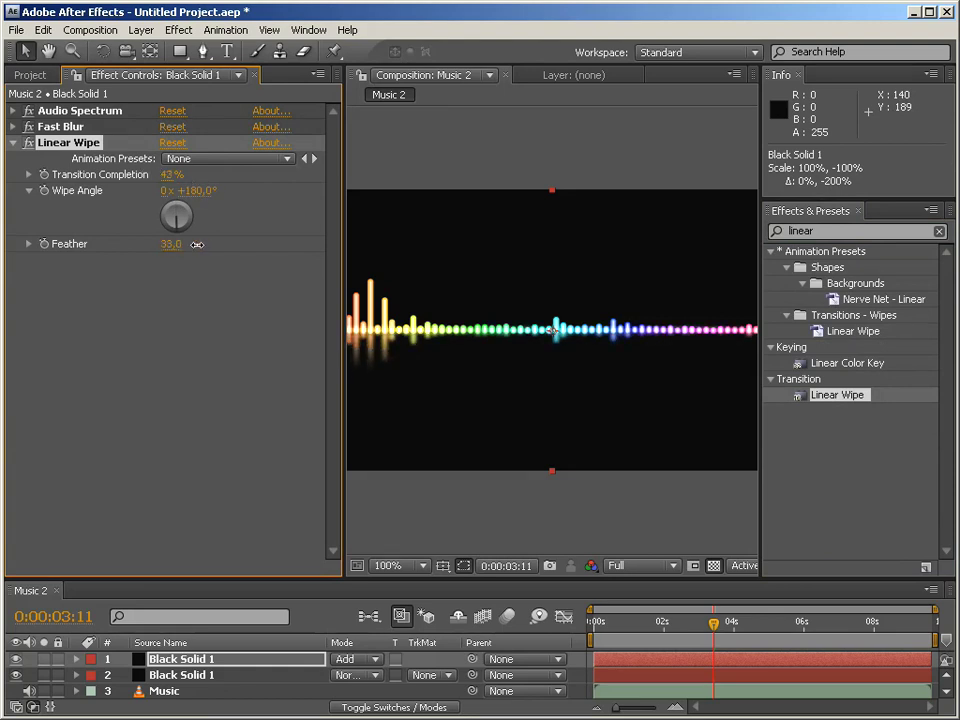
pyautogui.moveTo(175, 174); pyautogui.dragTo(165, 175)
pyautogui.moveTo(714, 625); pyautogui.dragTo(775, 649)
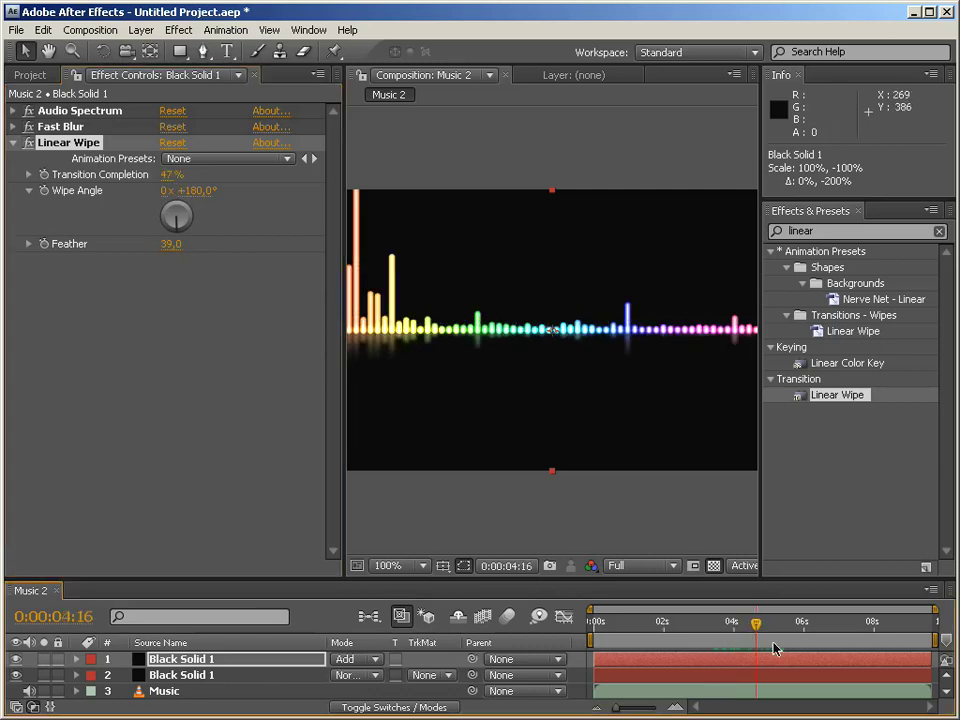
pyautogui.moveTo(339, 428); pyautogui.dragTo(184, 428)
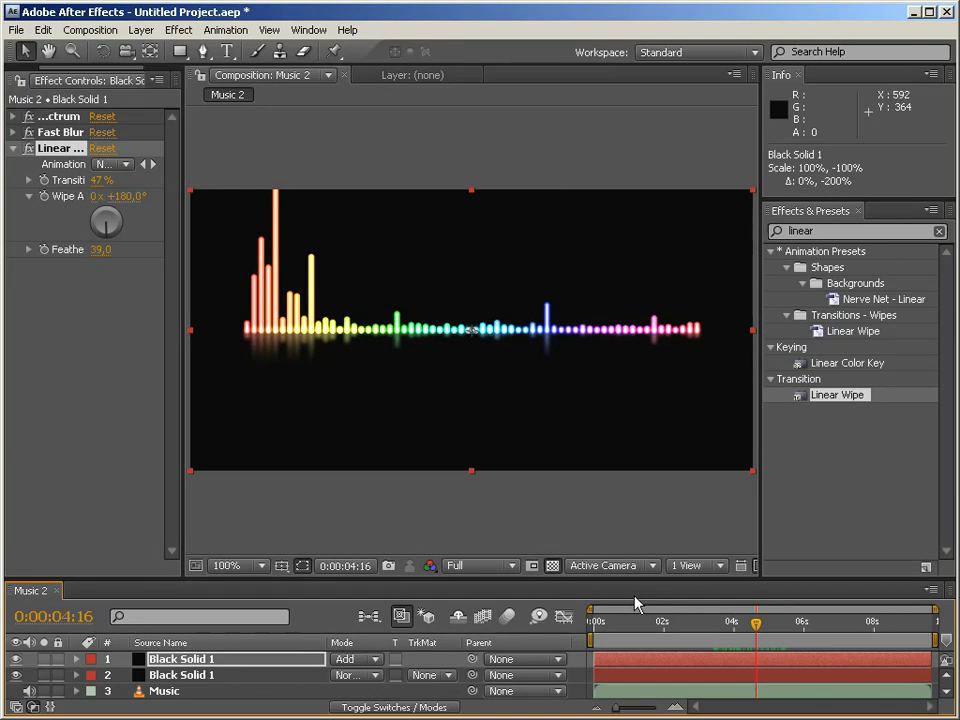
# Select both Black Solid 1 layers, try repositioning them in the composition, and undo the change
pyautogui.keyDown('shift'); pyautogui.click(165, 676); pyautogui.keyUp('shift')
pyautogui.click(546, 312)
pyautogui.hotkey('ctrl', 'z')
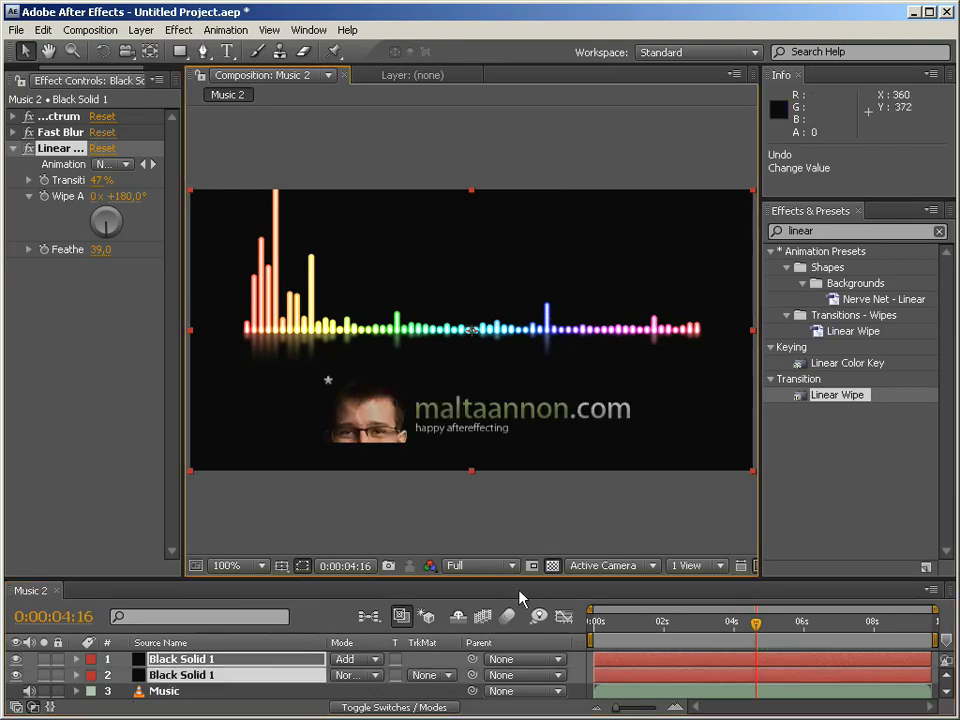